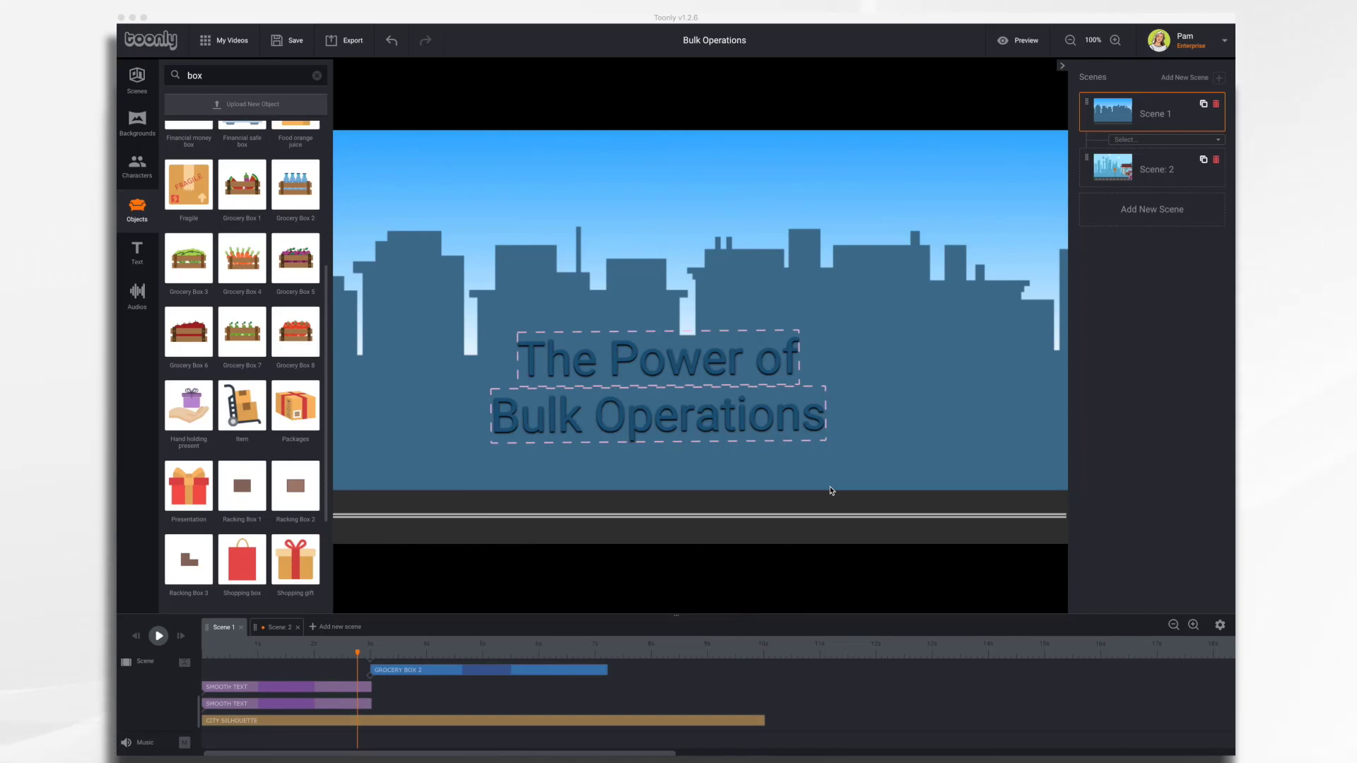
Step: Select the 'The Power of' title line on the canvas
click(775, 359)
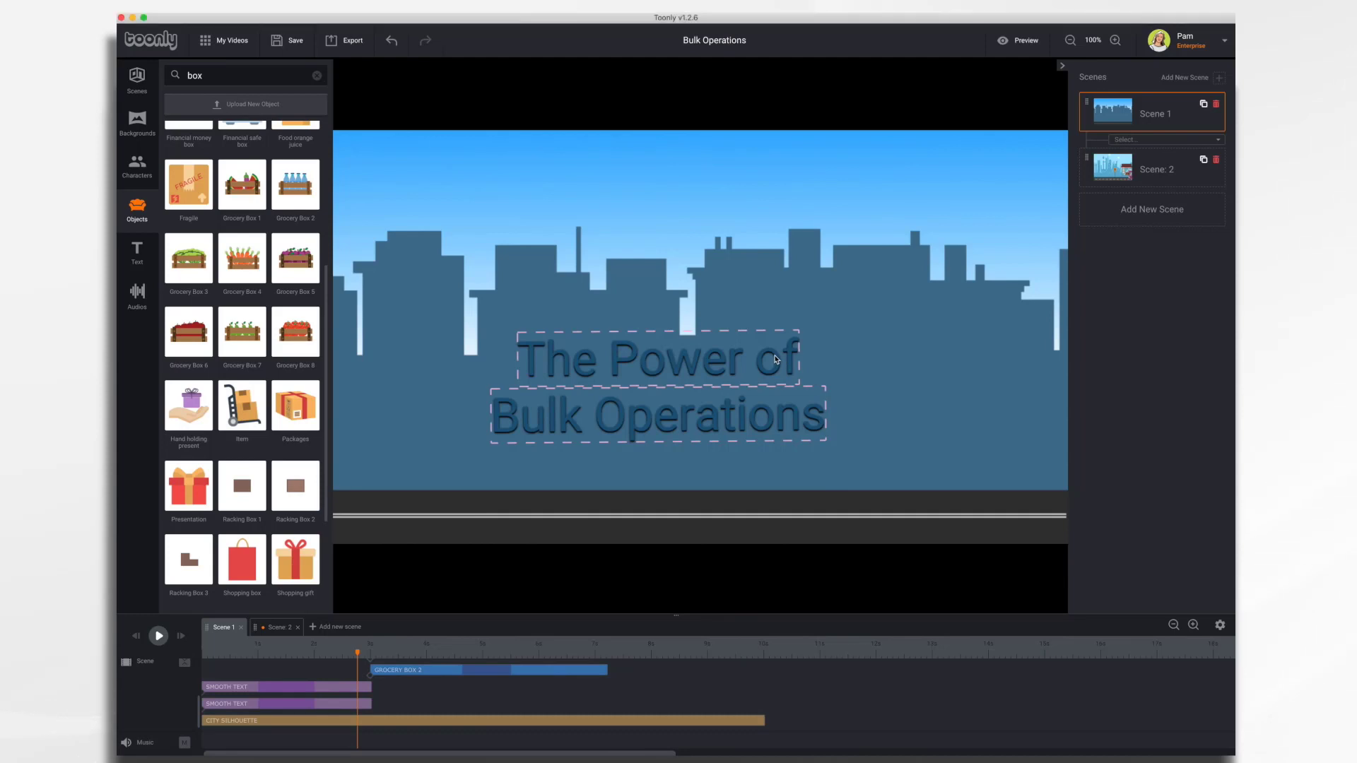
click(776, 359)
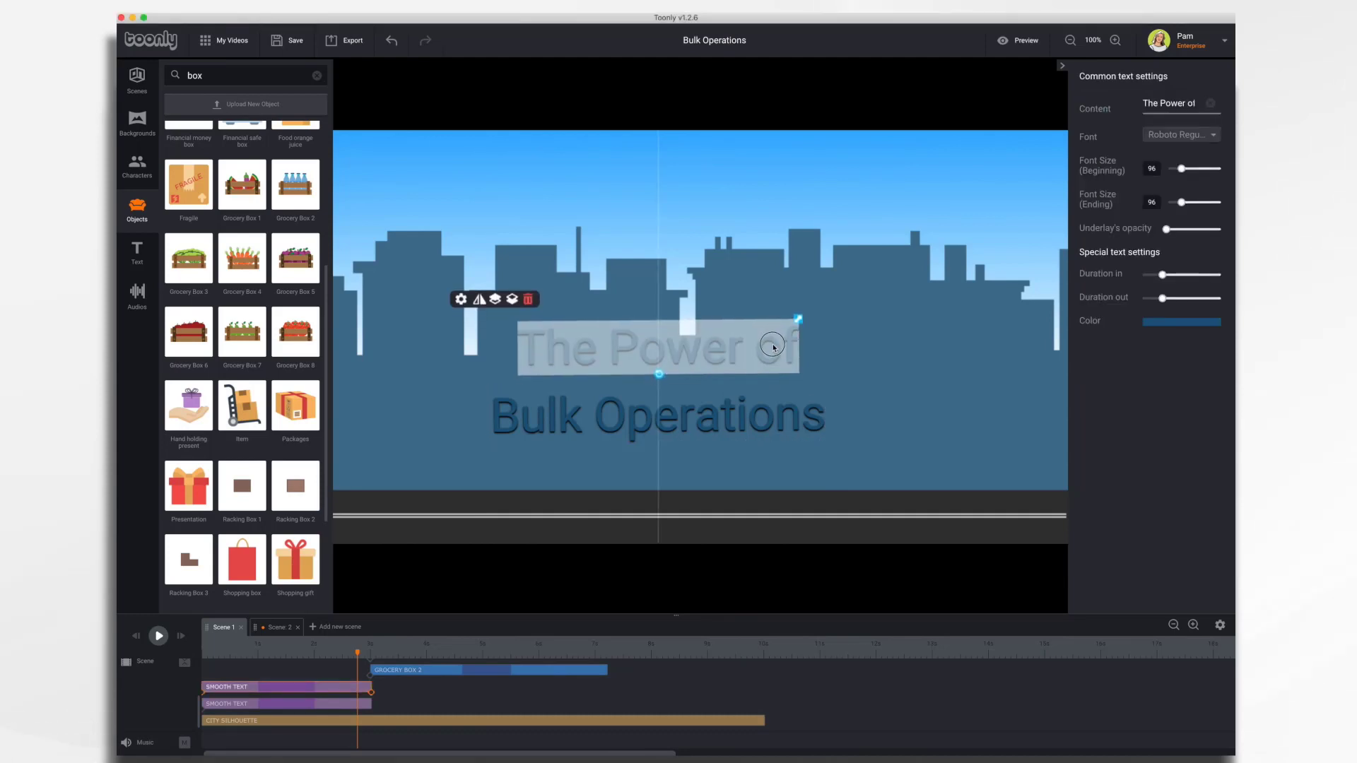
Step: Select both 'The Power of' and 'Bulk Operations' title lines together with a selection box
click(767, 412)
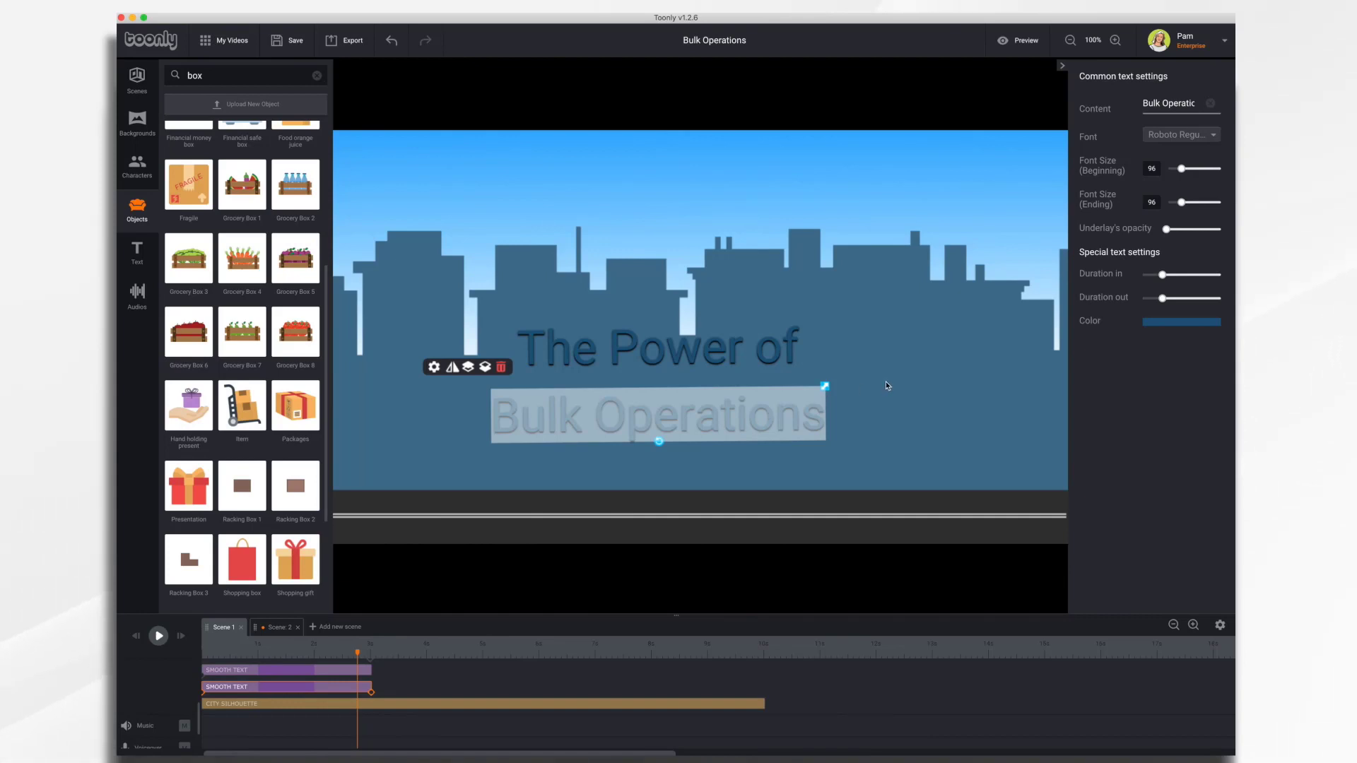
click(563, 354)
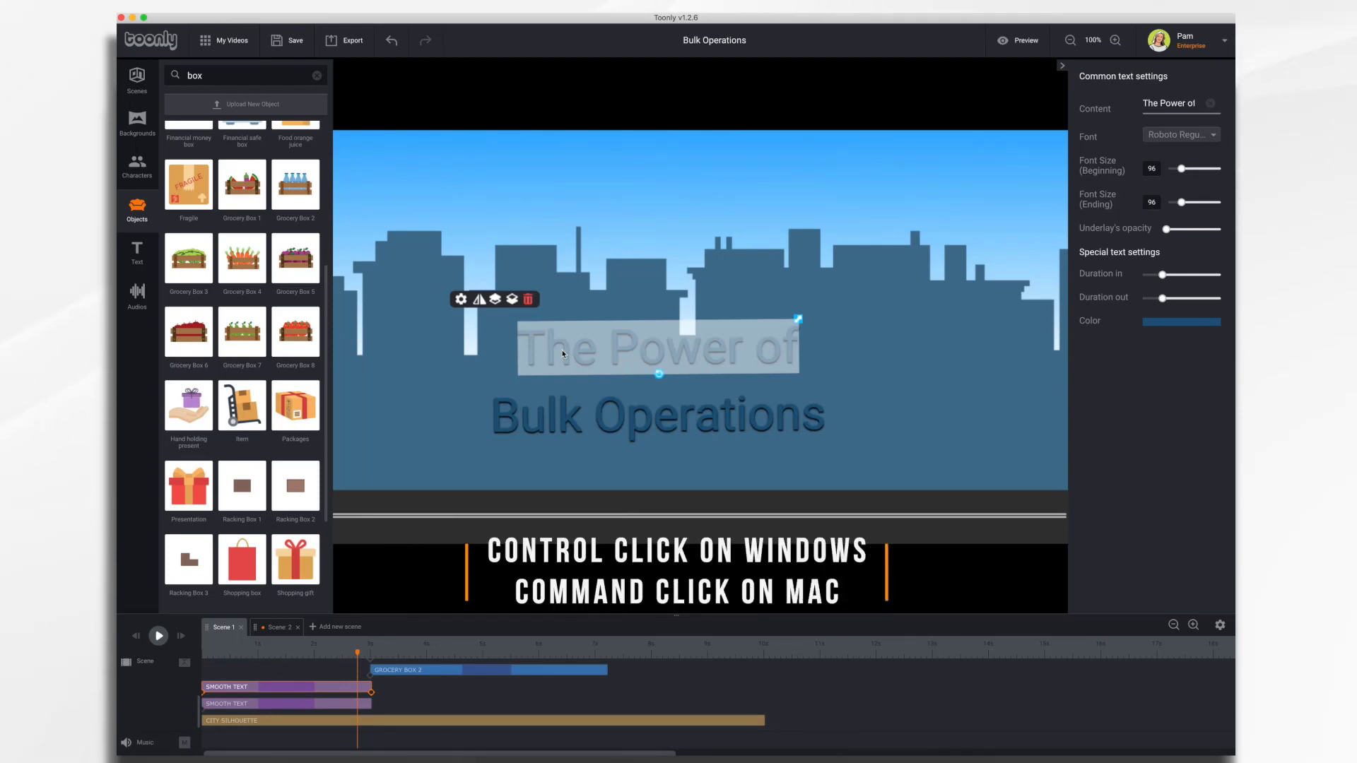
super+click(573, 410)
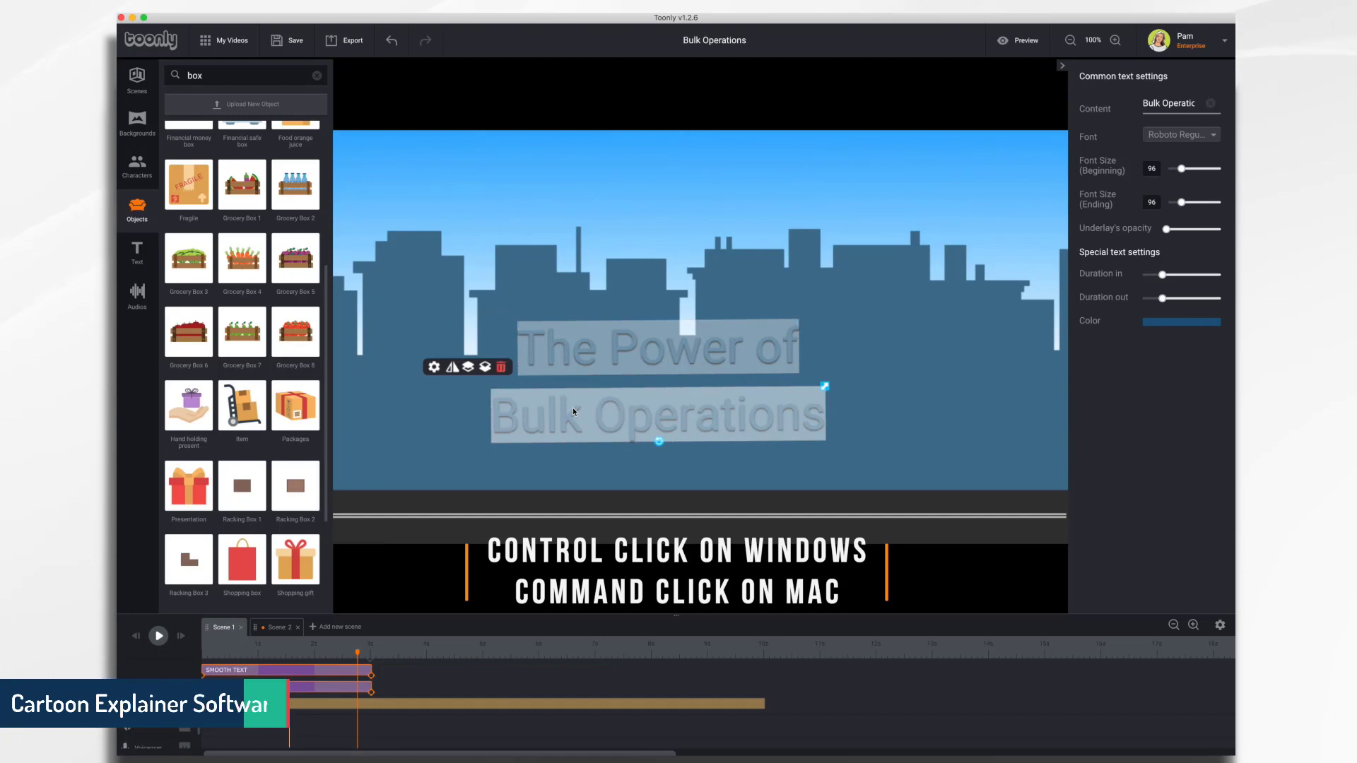
click(856, 376)
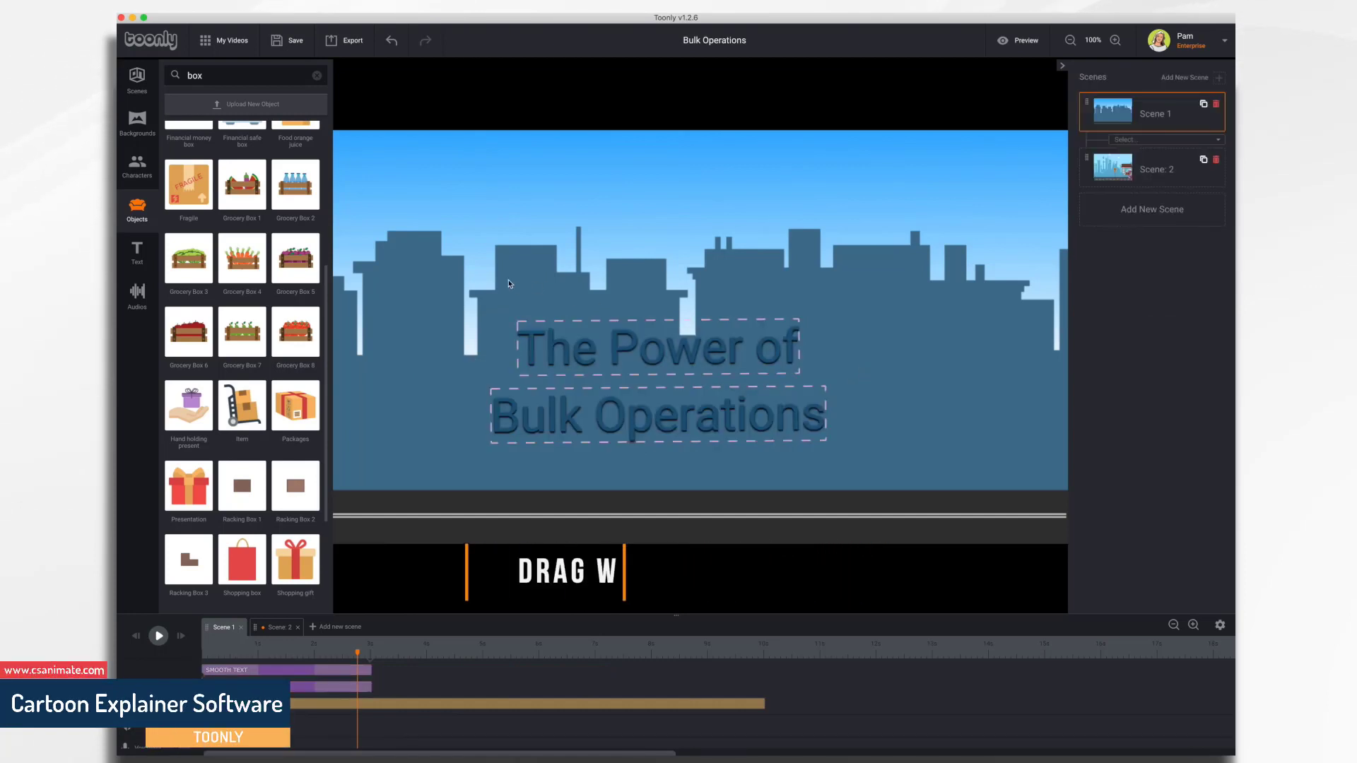
drag(462, 288, 860, 467)
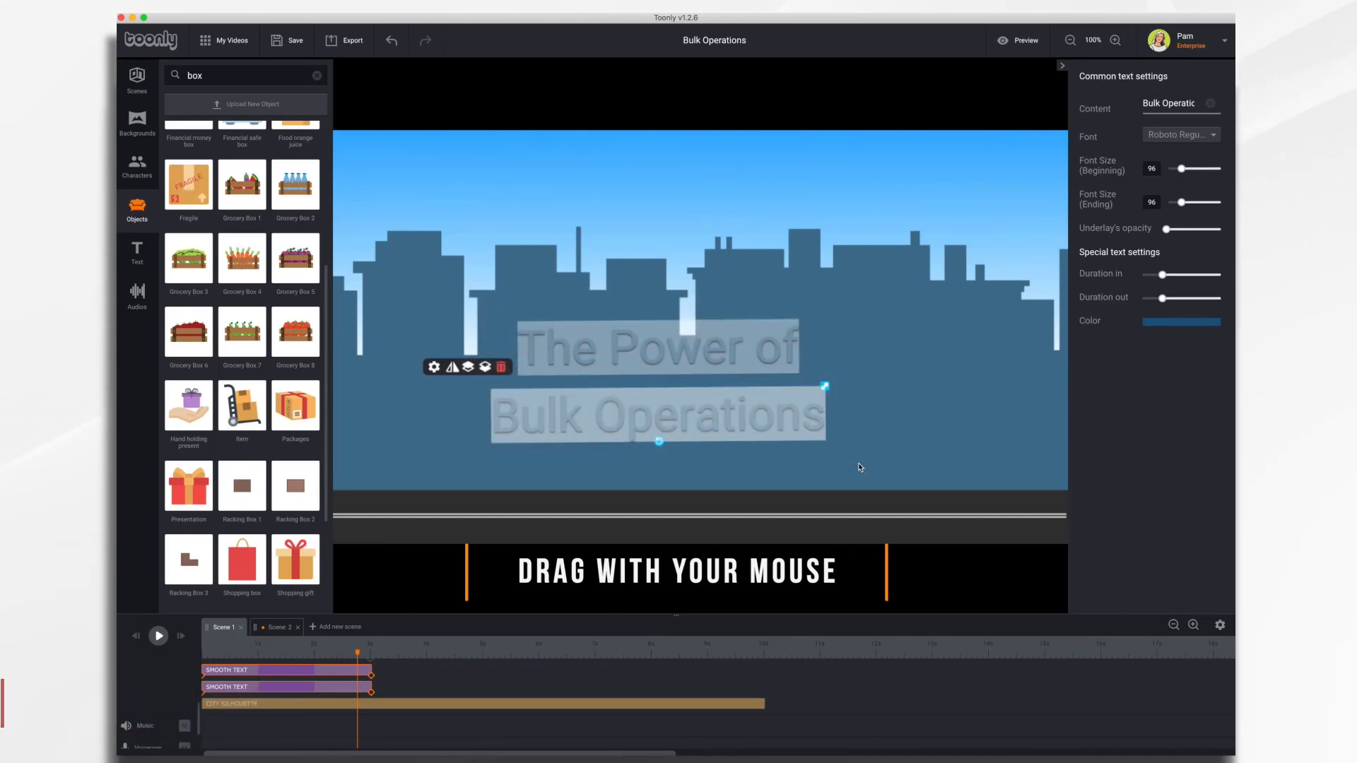
Step: Send both title lines two layers back, leaving their settings and orientation unchanged
click(434, 368)
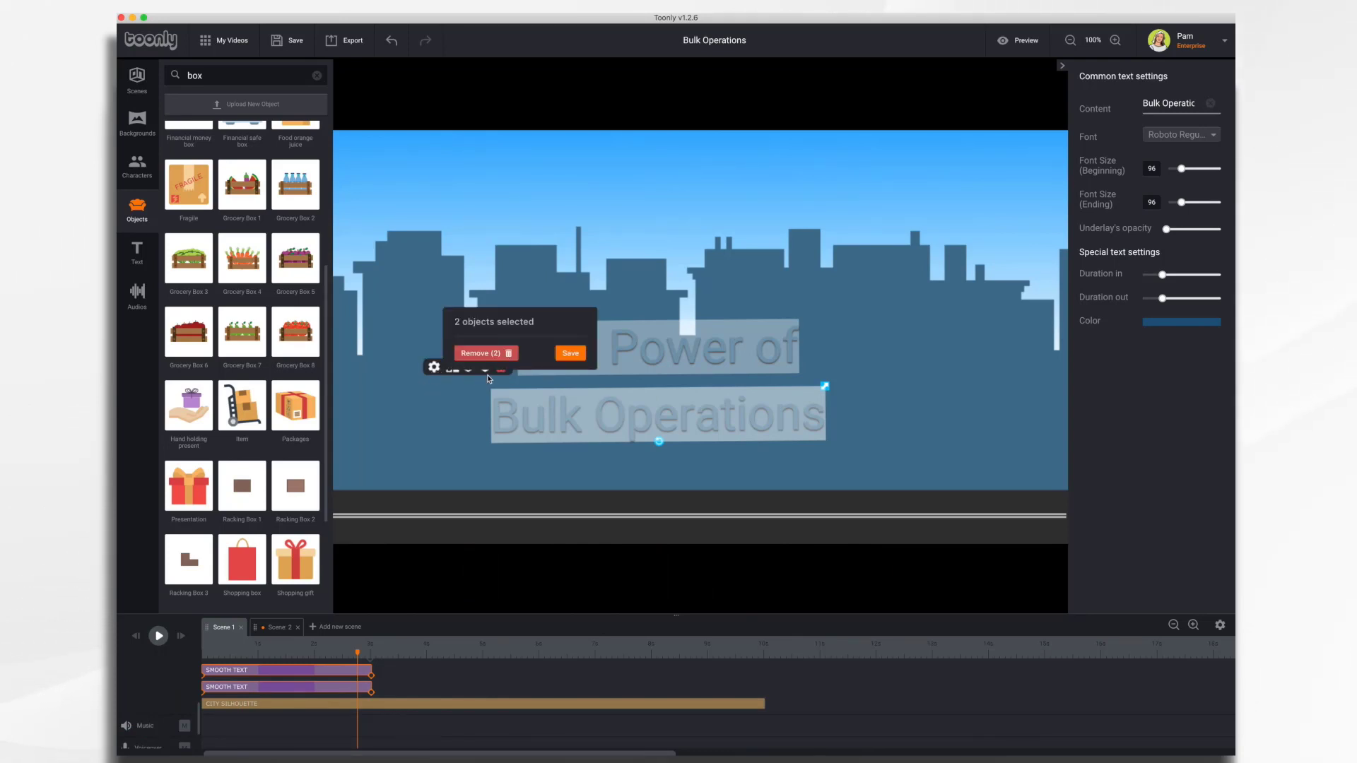
click(576, 360)
click(453, 368)
click(453, 369)
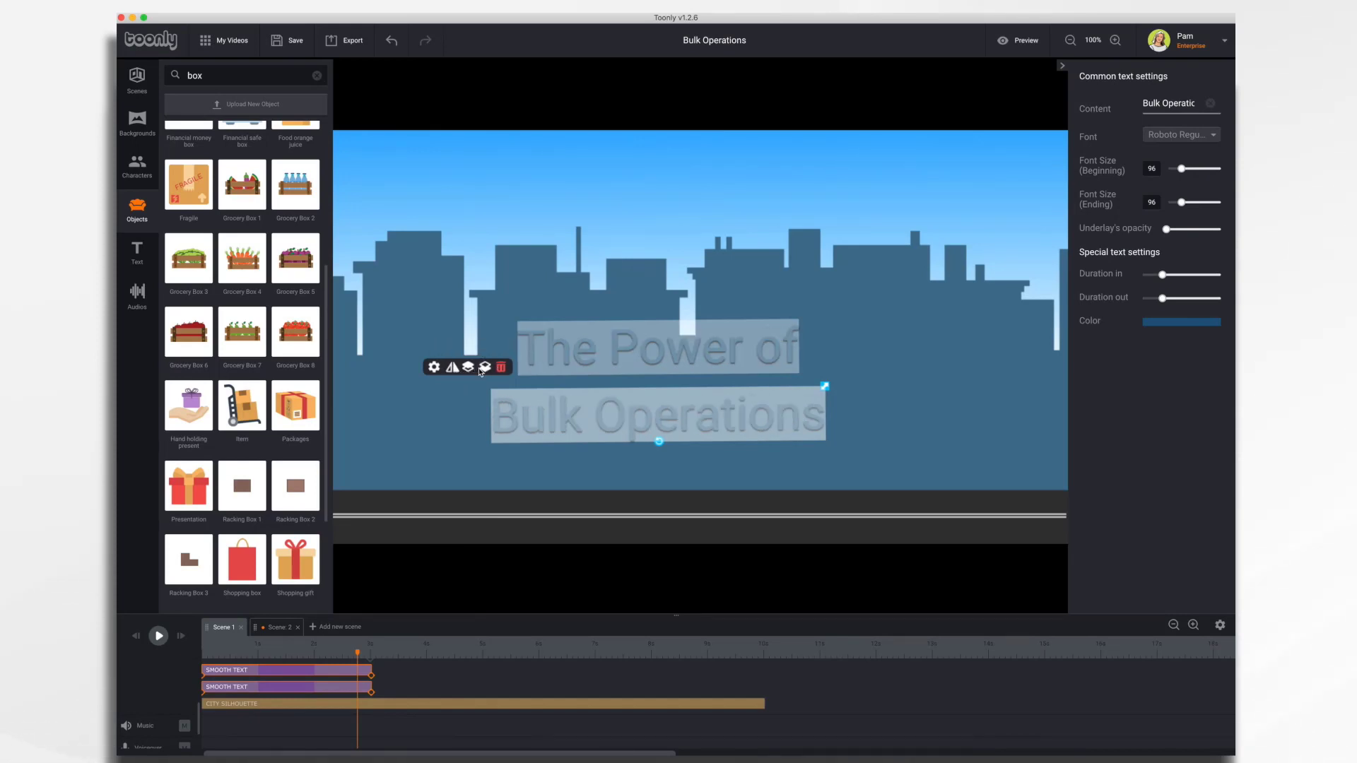
click(484, 368)
click(484, 368)
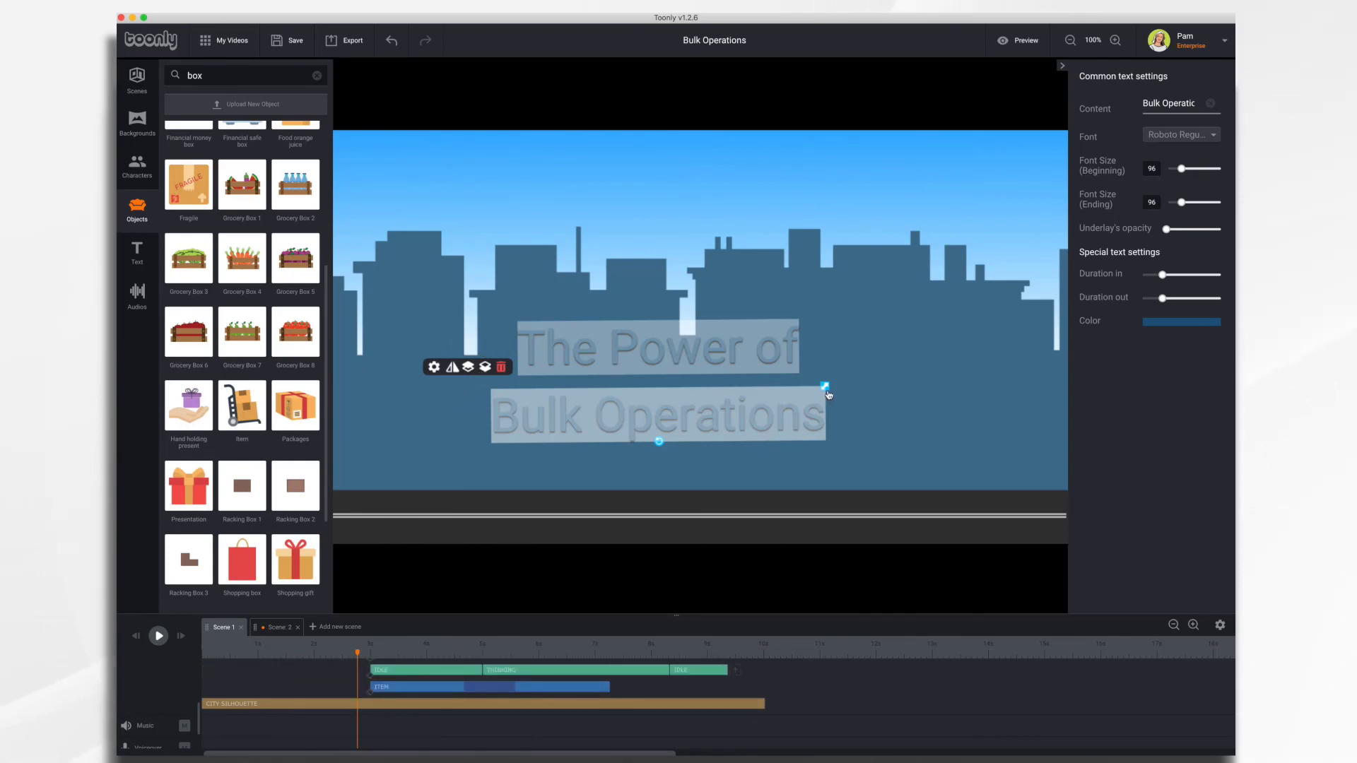
Step: Enlarge both title lines from font size 96 to 112
mouse_move(828, 390)
mouse_down()
mouse_move(888, 370)
mouse_move(843, 384)
mouse_up()
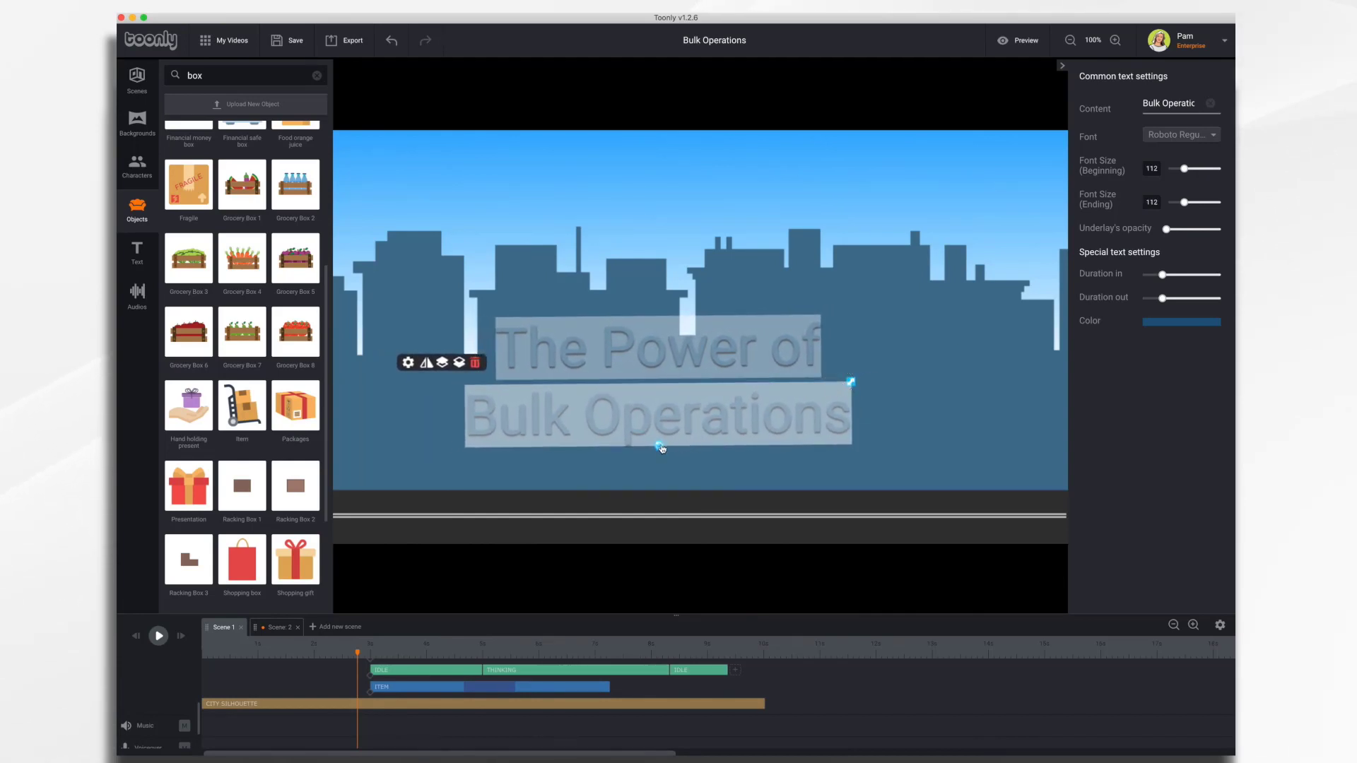
drag(661, 447, 662, 509)
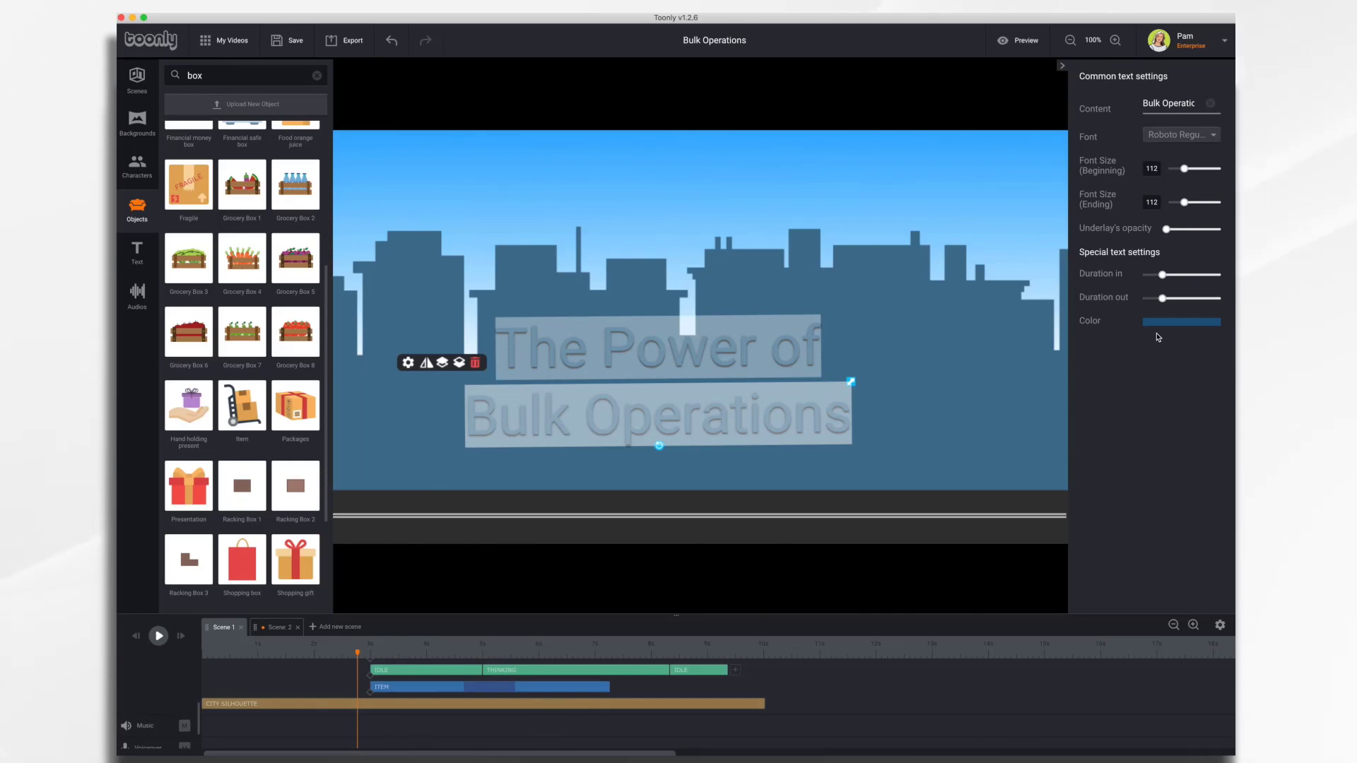
click(1212, 136)
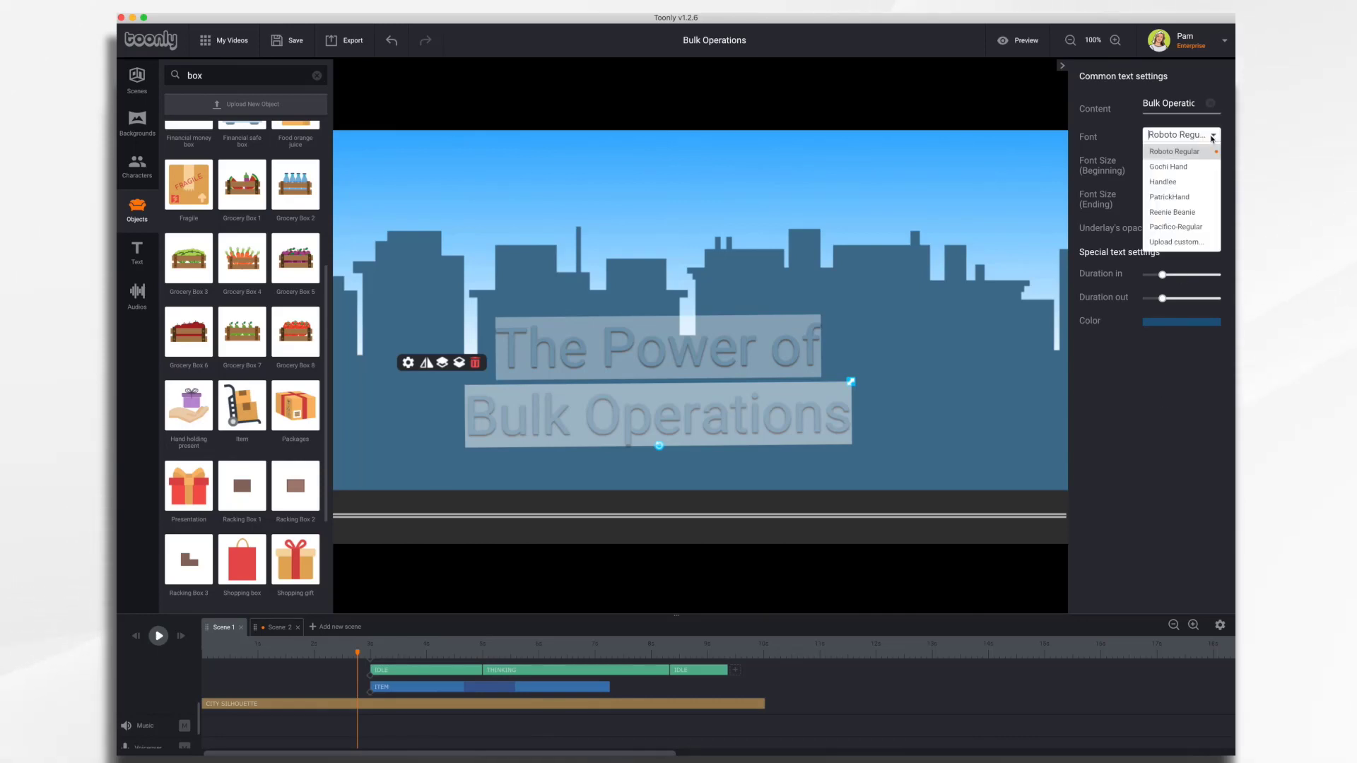
Step: Set both titles to PatrickHand with starting size 184 and a faint white underlay
click(1165, 197)
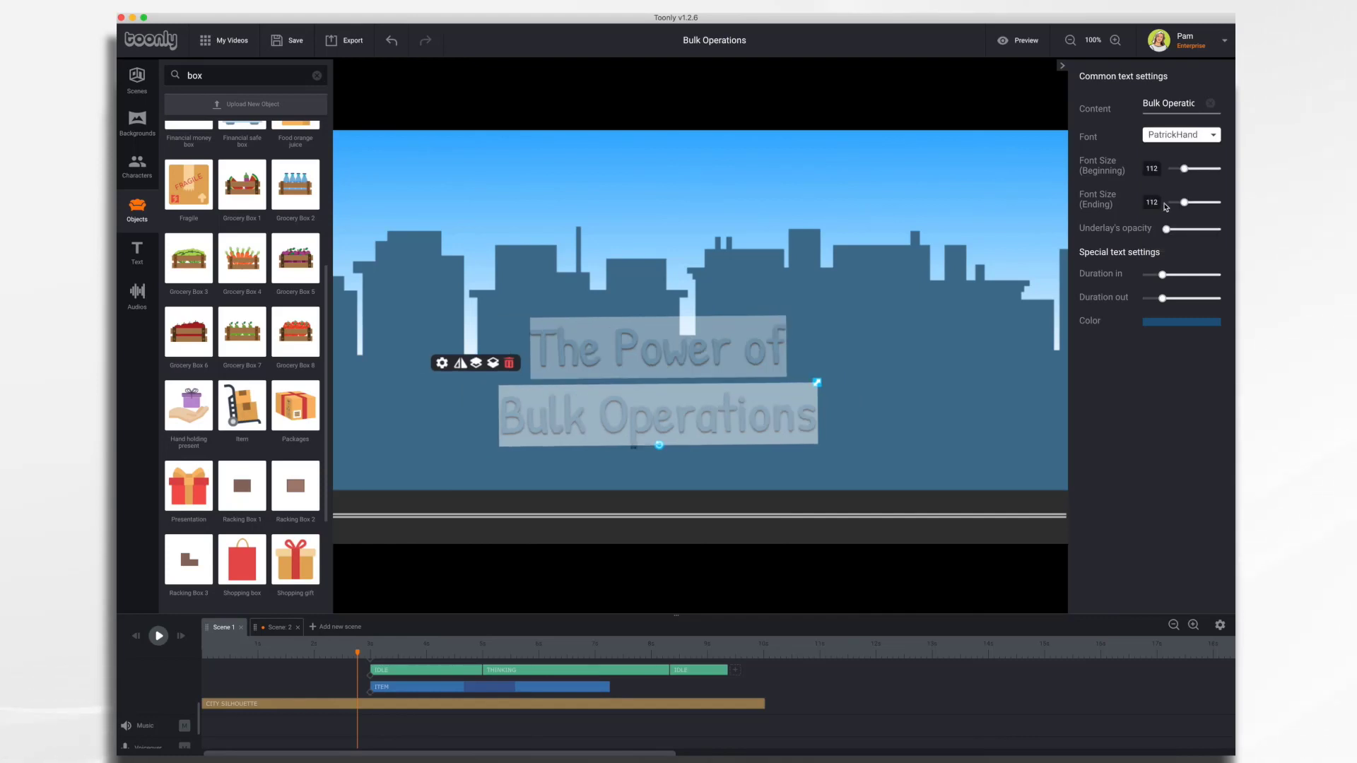
drag(1185, 170, 1199, 169)
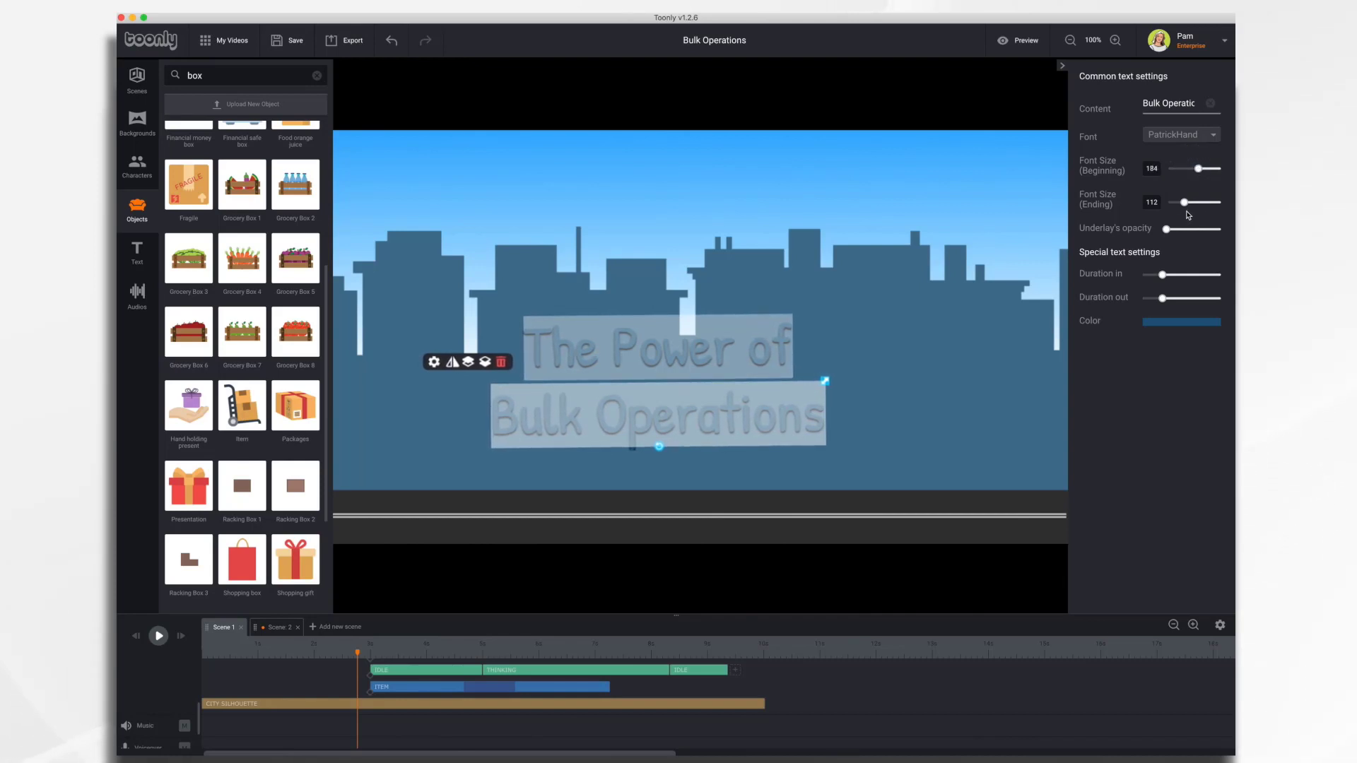
drag(1166, 229, 1178, 229)
drag(1186, 276, 1190, 278)
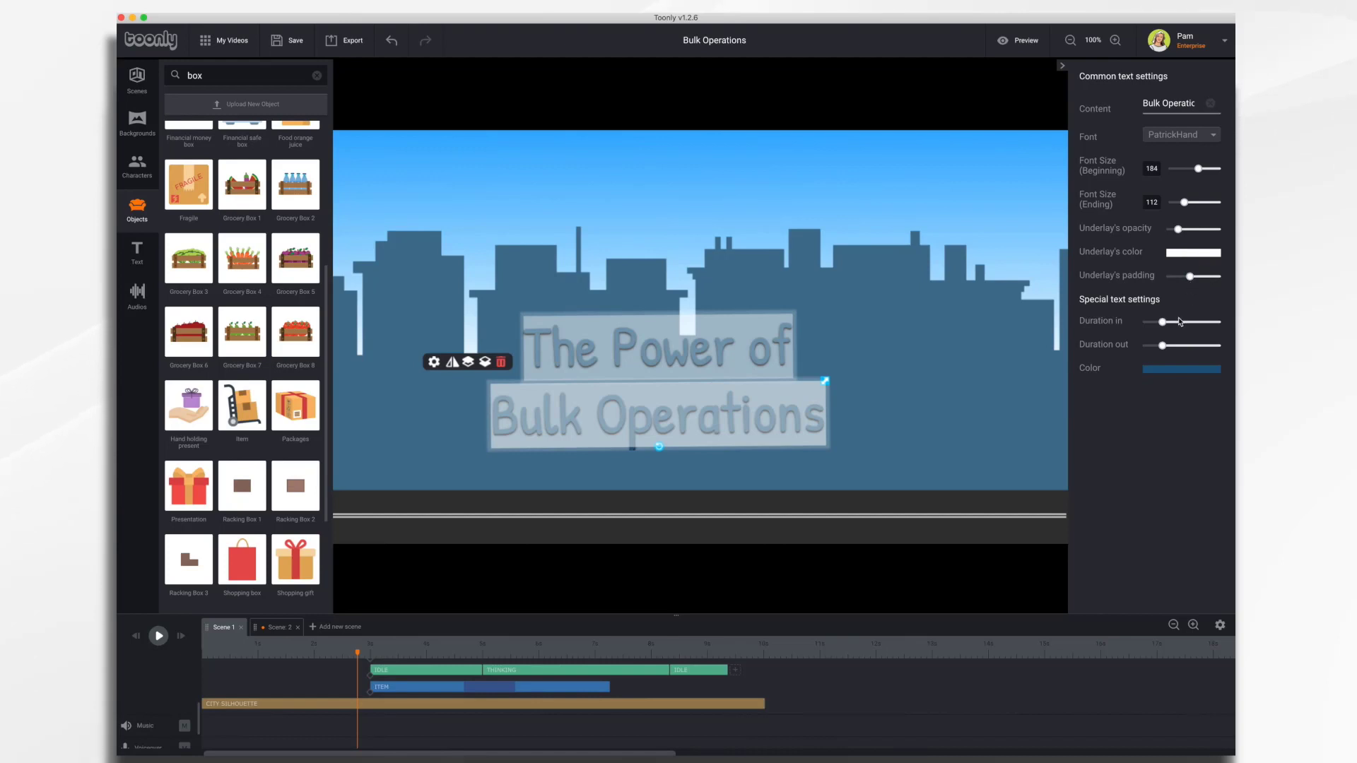
Step: Change the titles' underlay colour to purple
click(1191, 253)
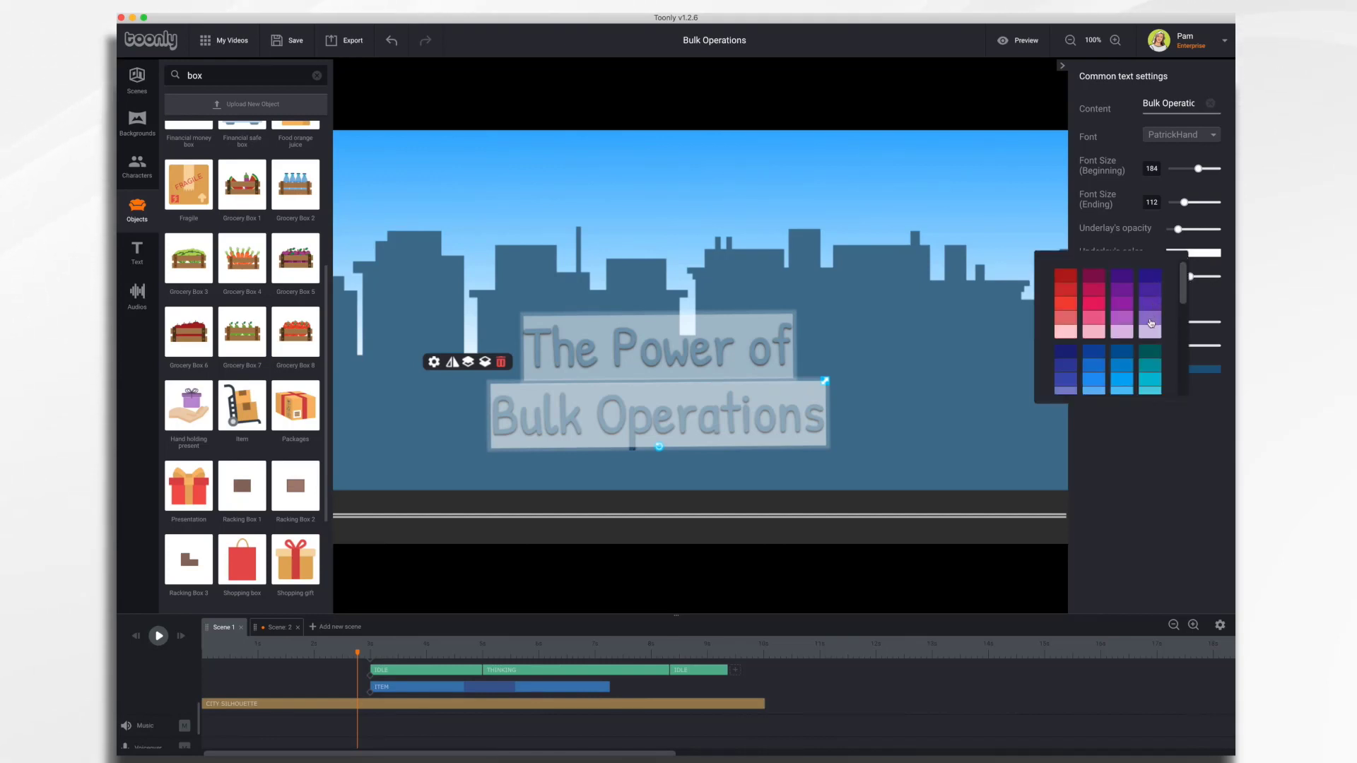
click(1149, 320)
click(974, 327)
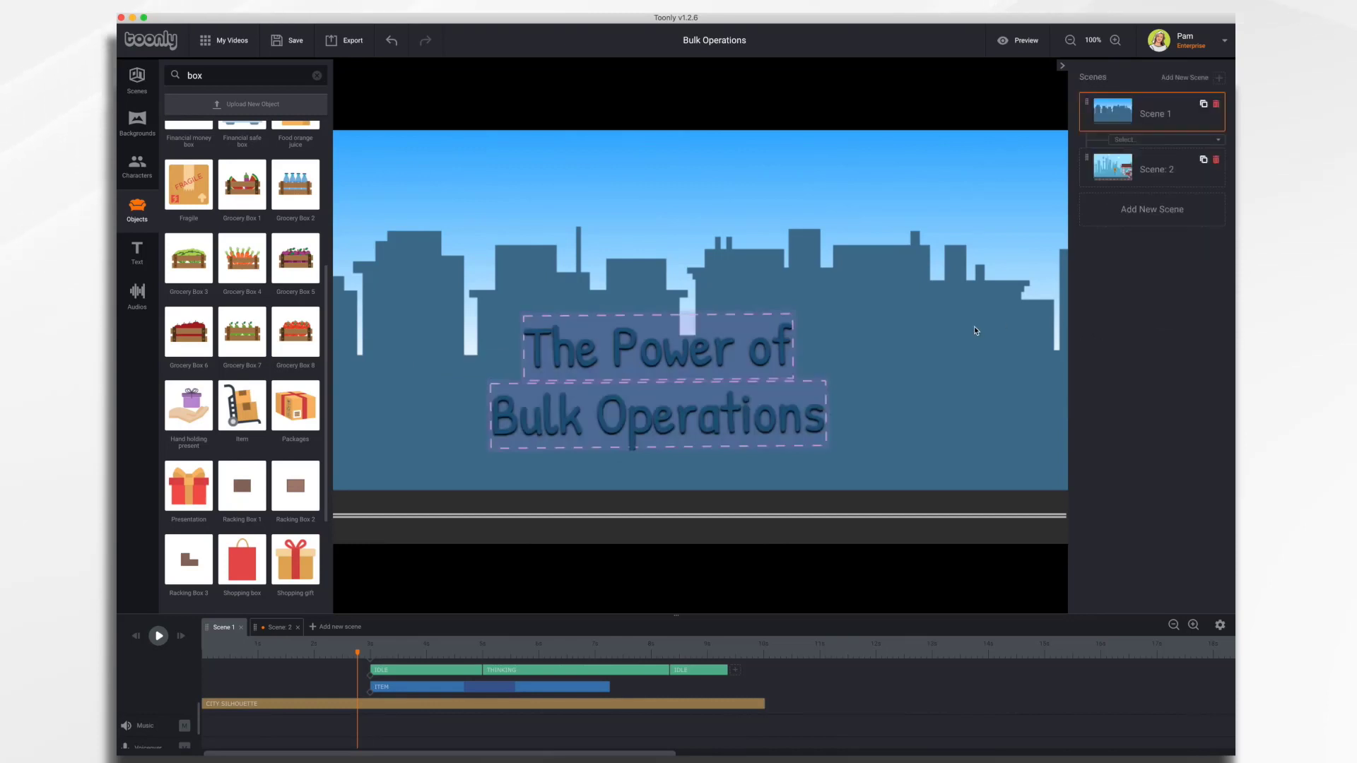
Step: Move 'The Power of' and 'Bulk Operations' up near the top of the scene
click(682, 355)
drag(682, 356, 680, 206)
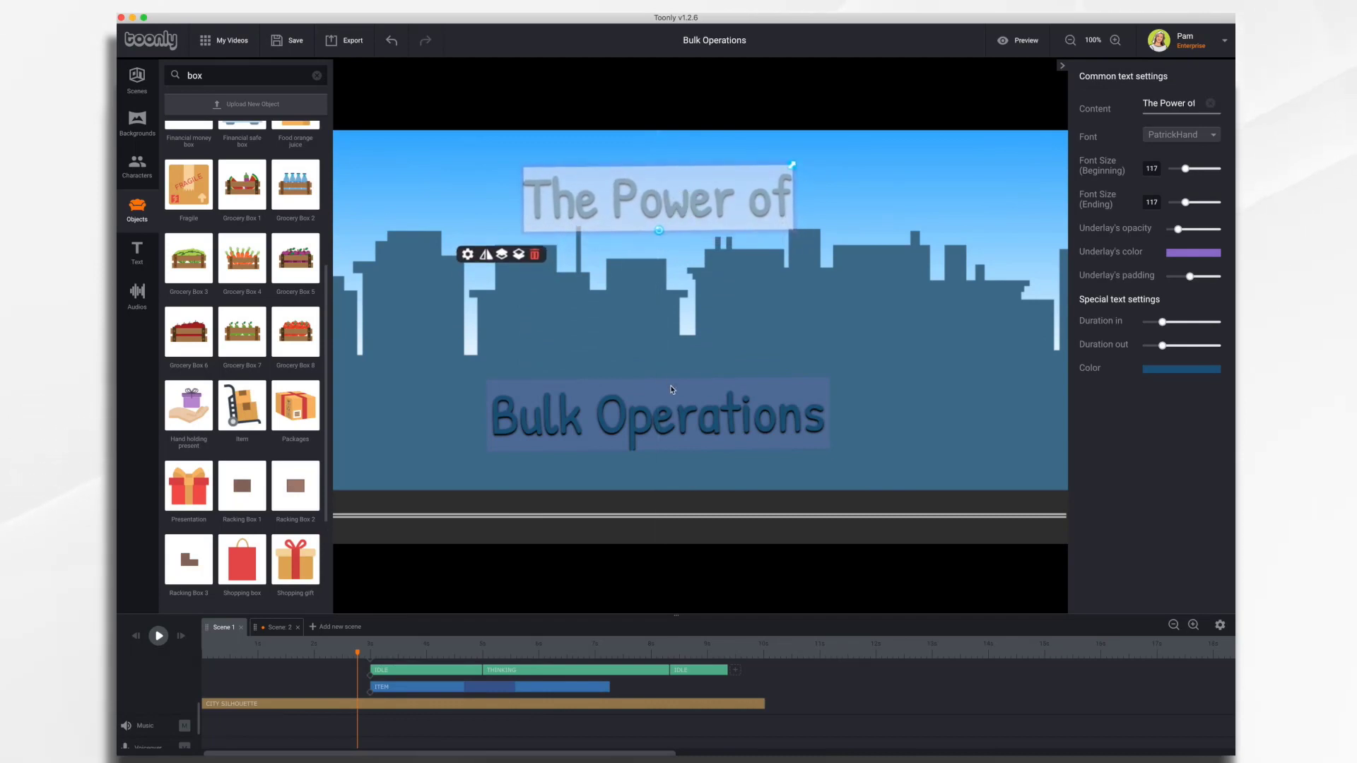
drag(667, 394, 668, 257)
click(154, 582)
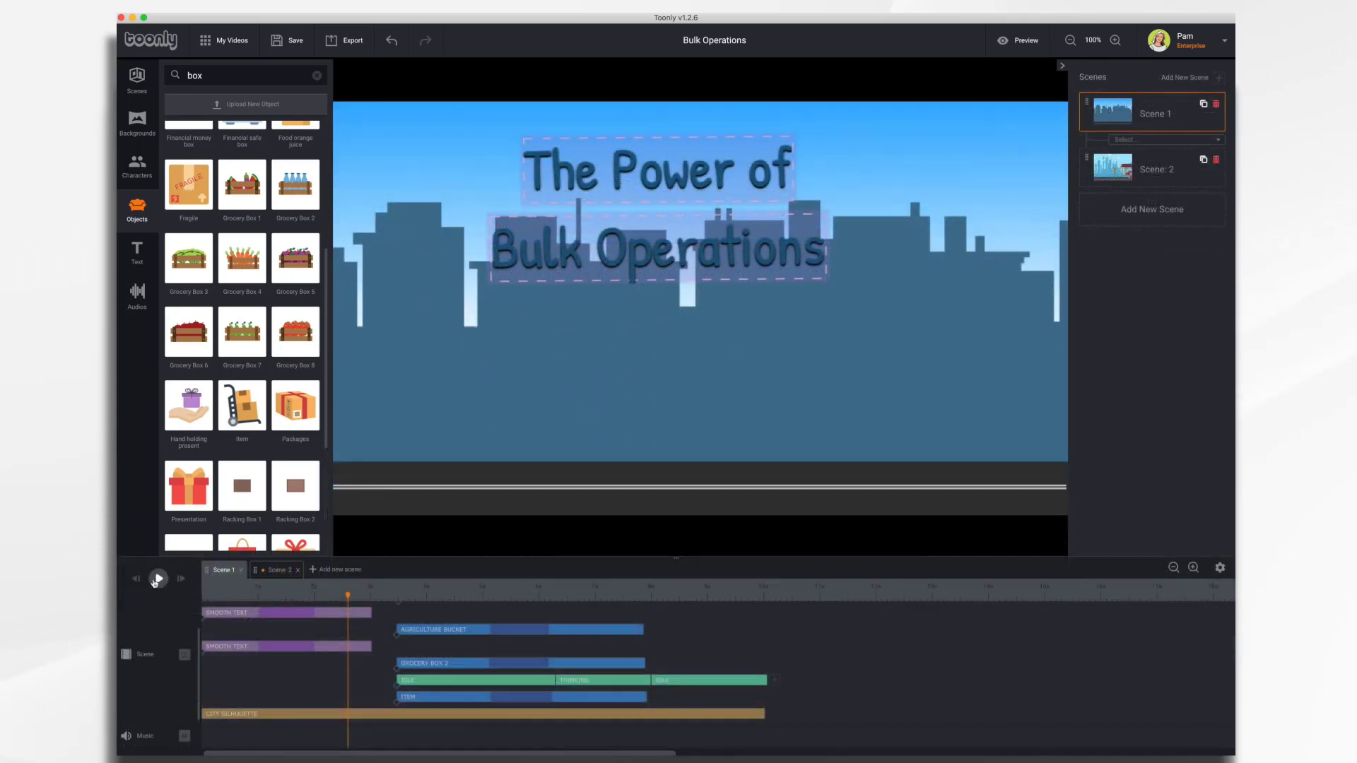
Step: Play Scene 1 until the workers and props appear, then select the hand truck of boxes
click(158, 579)
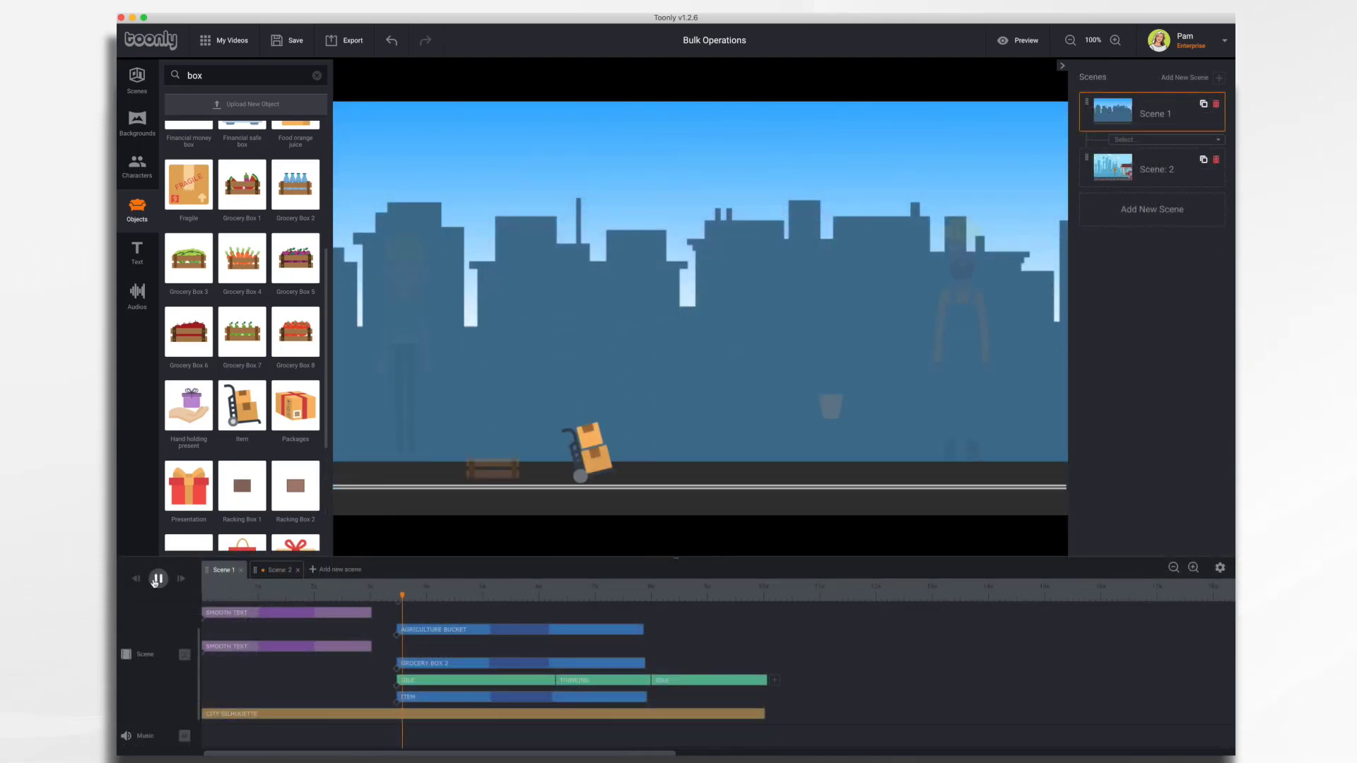
click(156, 580)
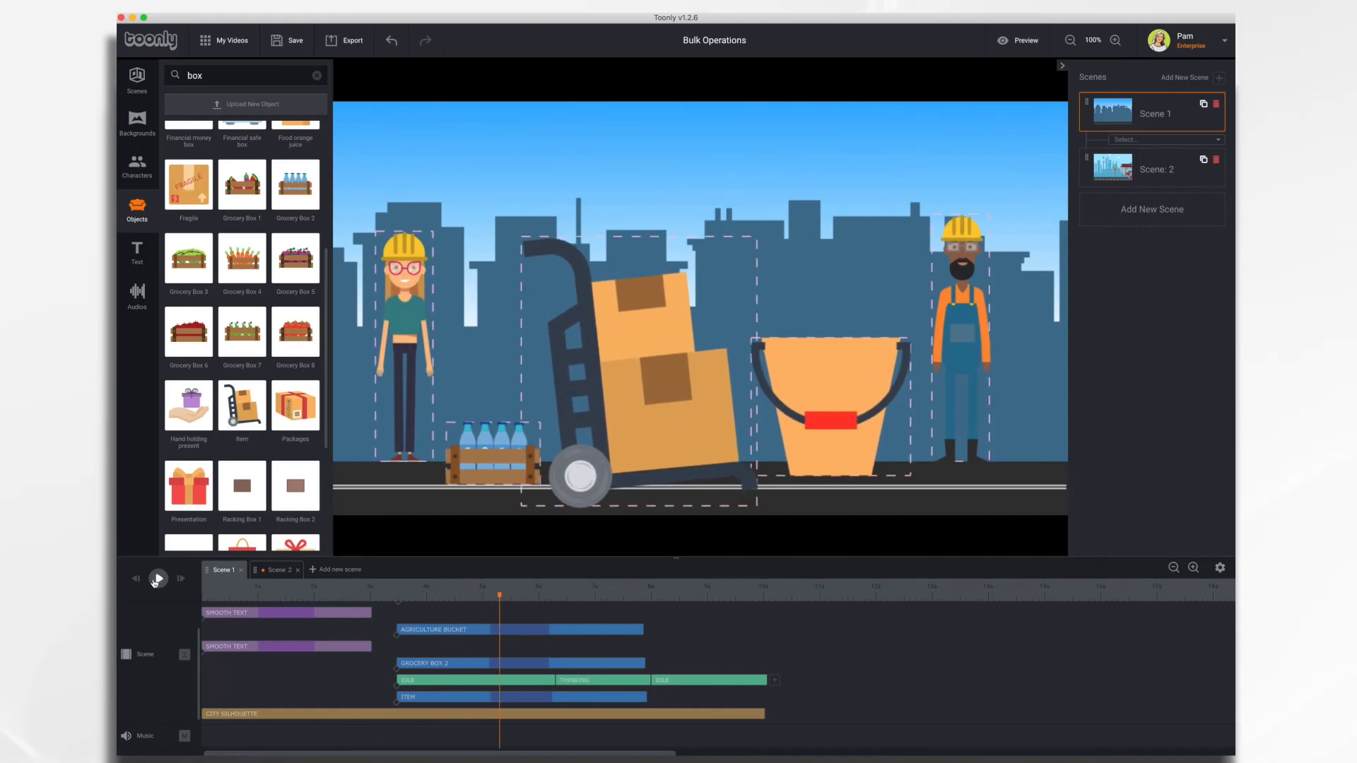
click(650, 362)
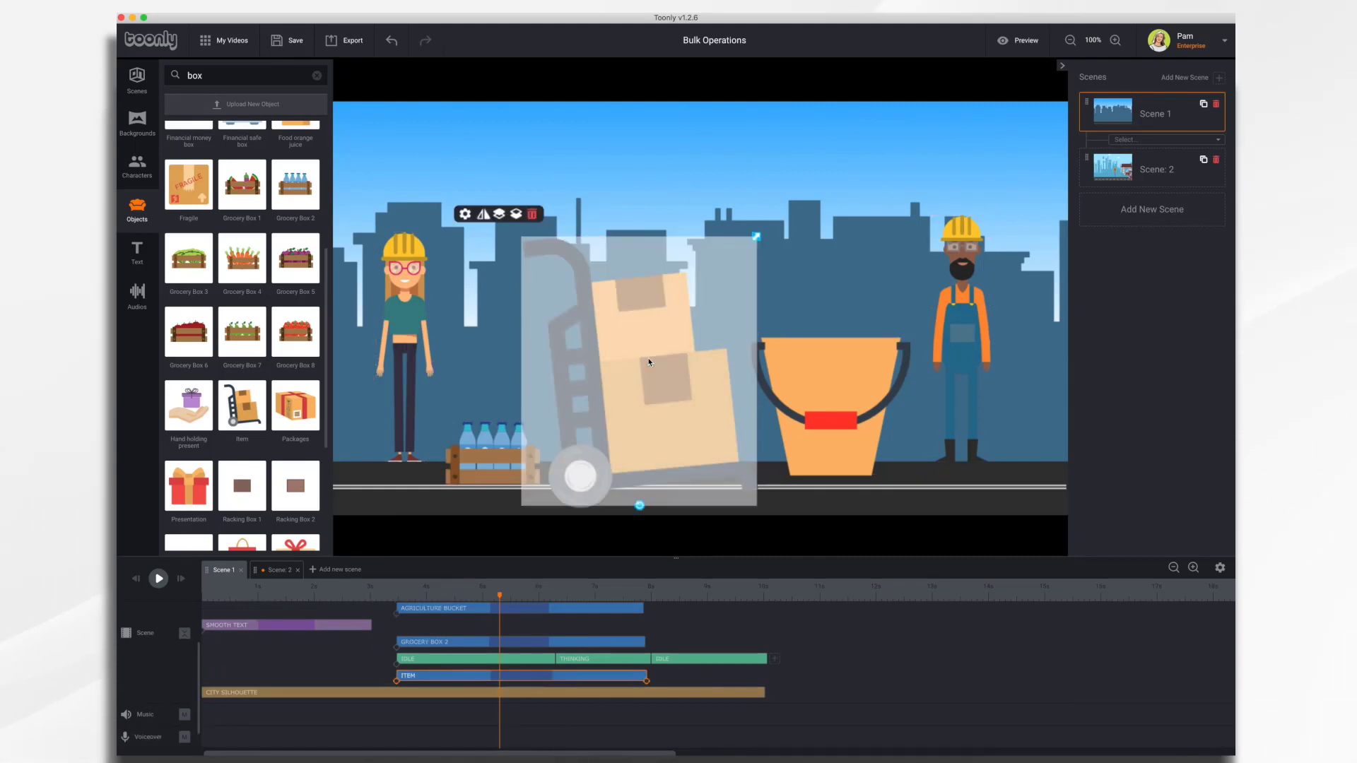
Step: Shrink the hand truck of boxes and the bucket together, keeping both upright
key(super+a)
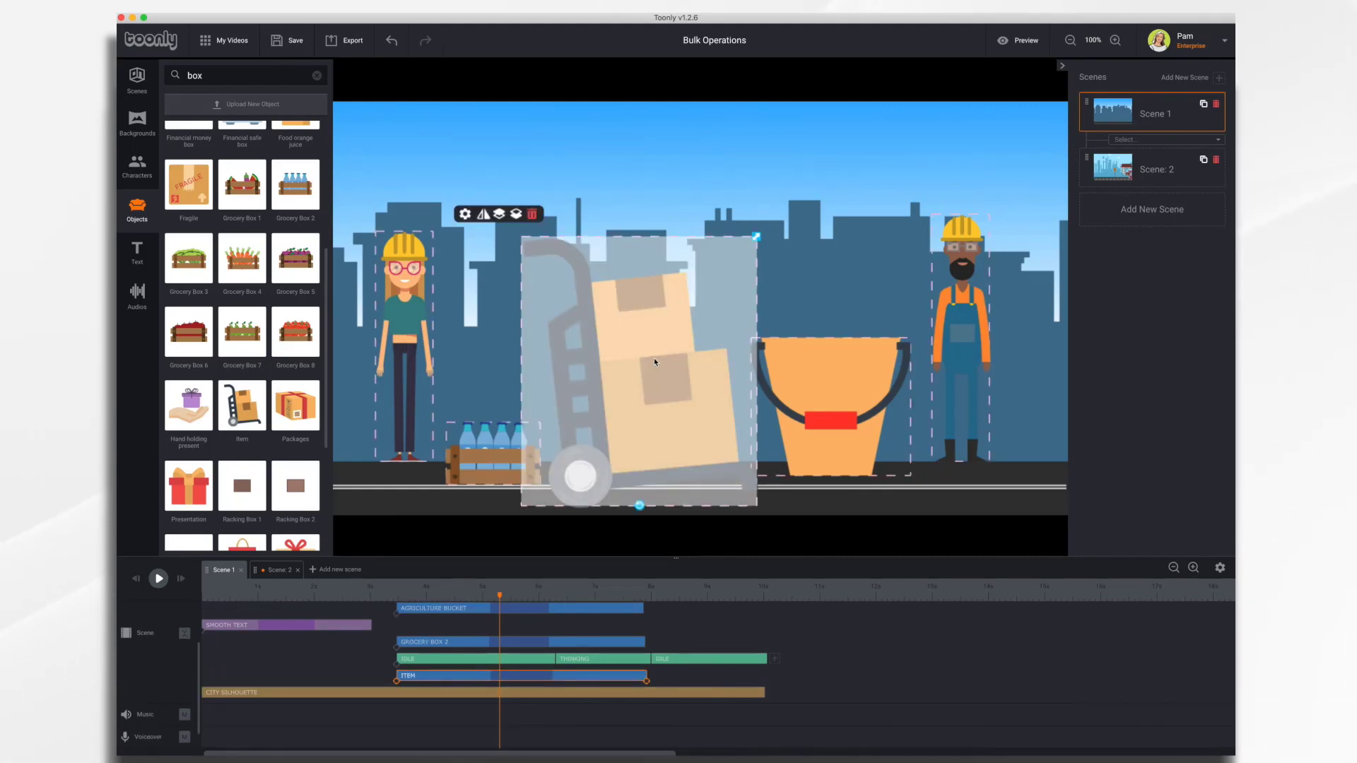
shift+click(827, 386)
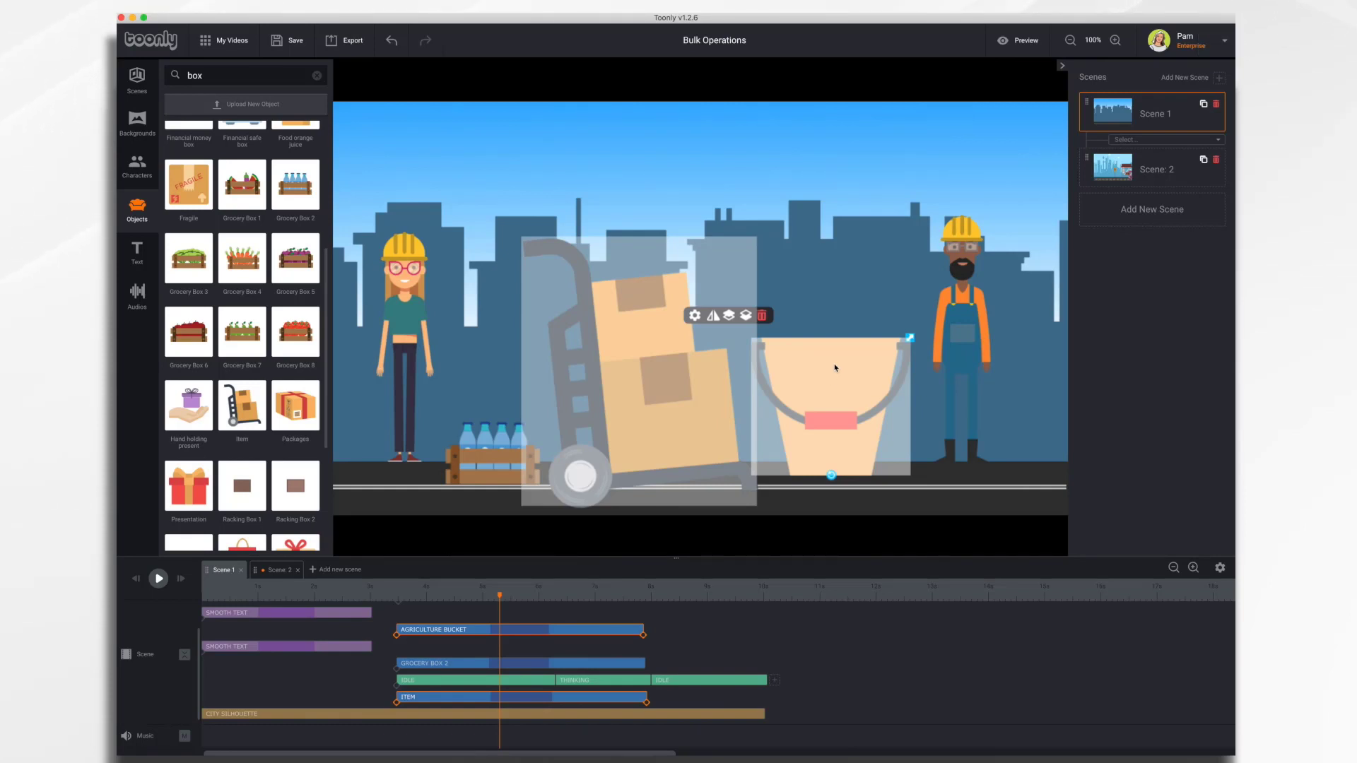
drag(911, 338, 837, 422)
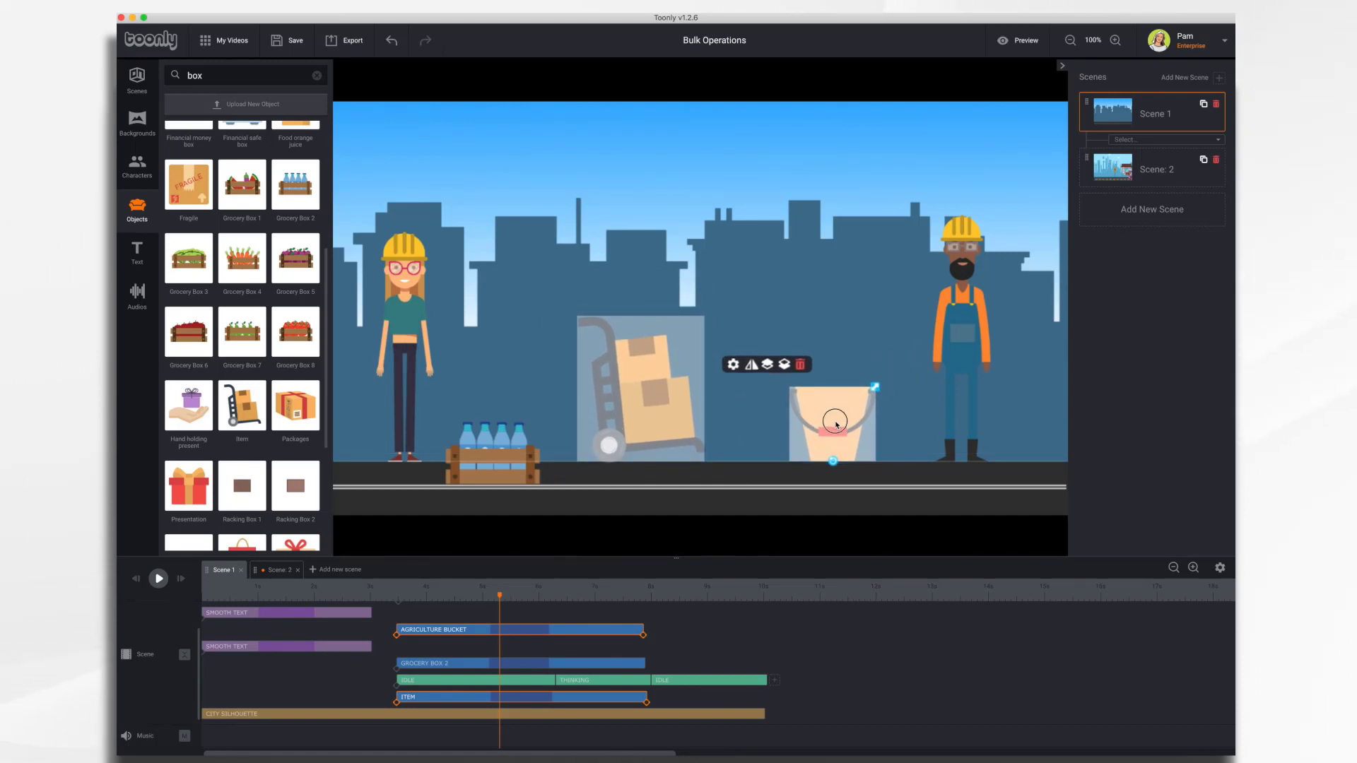
mouse_move(833, 460)
mouse_down()
mouse_move(819, 461)
mouse_move(833, 461)
mouse_up()
click(507, 289)
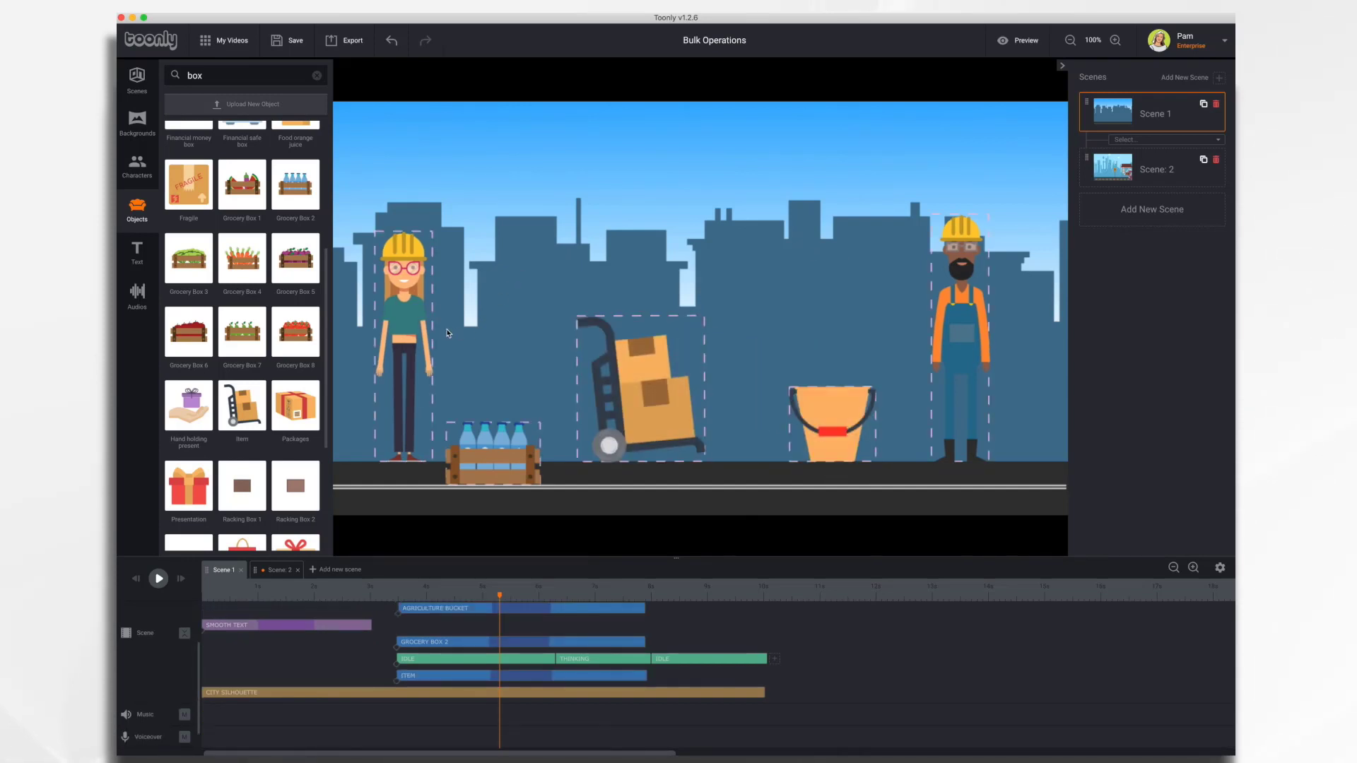
Step: Enlarge the woman and the bearded man workers slightly together, keeping them upright
click(418, 287)
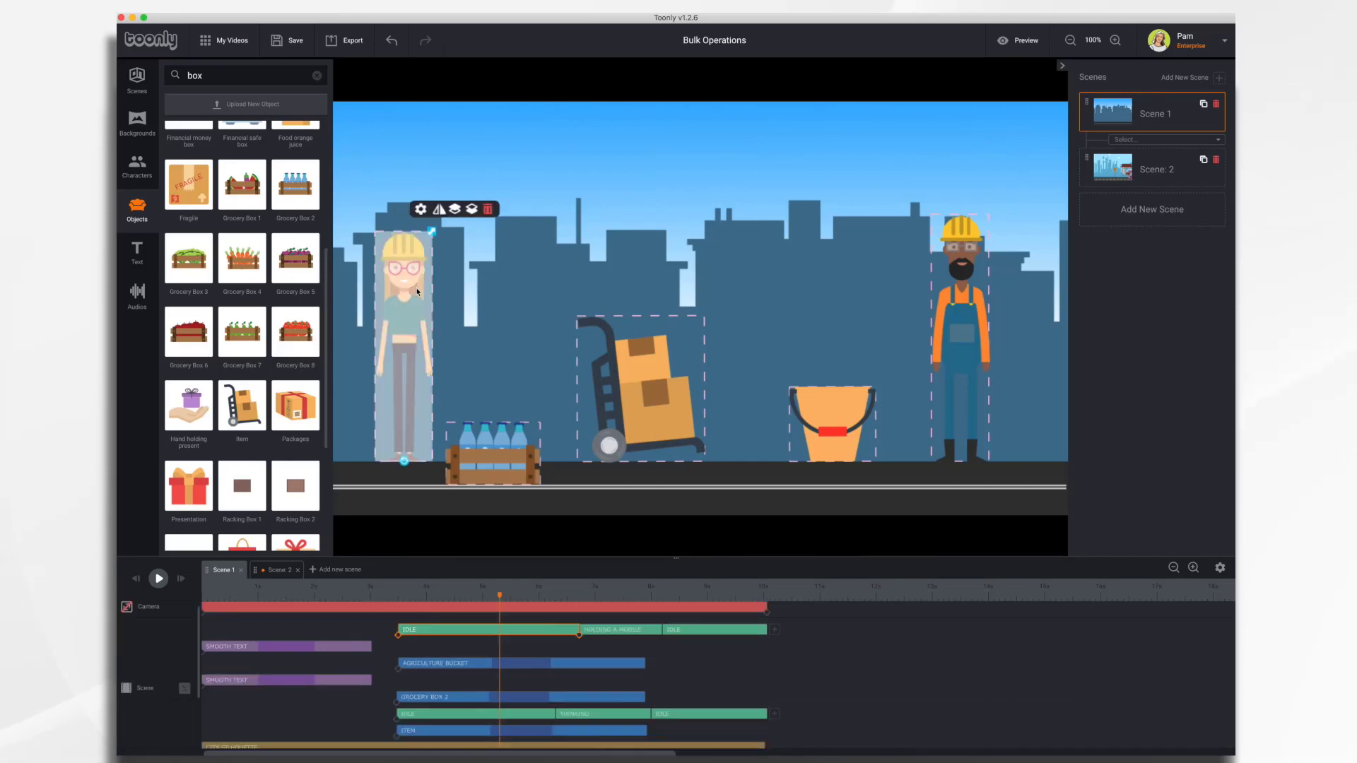
click(959, 278)
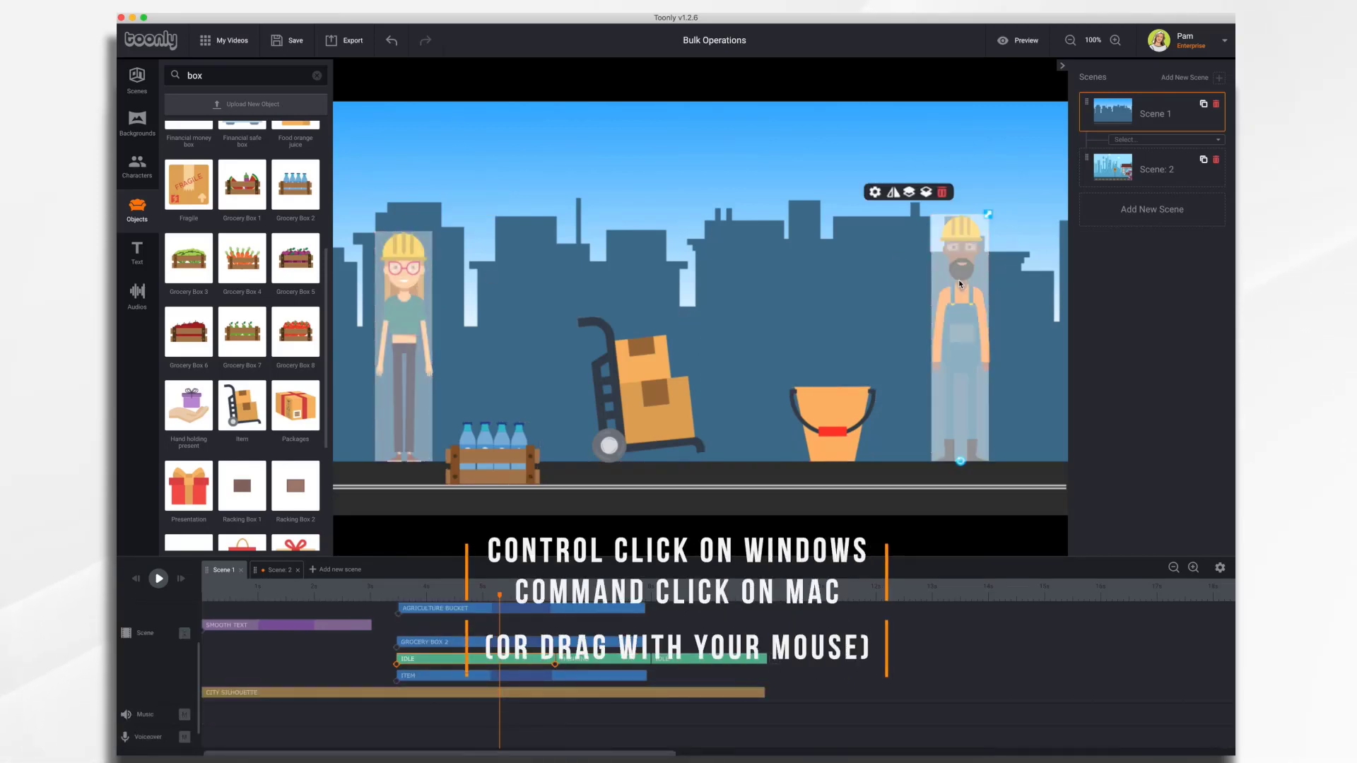
mouse_move(989, 219)
mouse_down()
mouse_move(1012, 198)
mouse_move(1010, 212)
mouse_up()
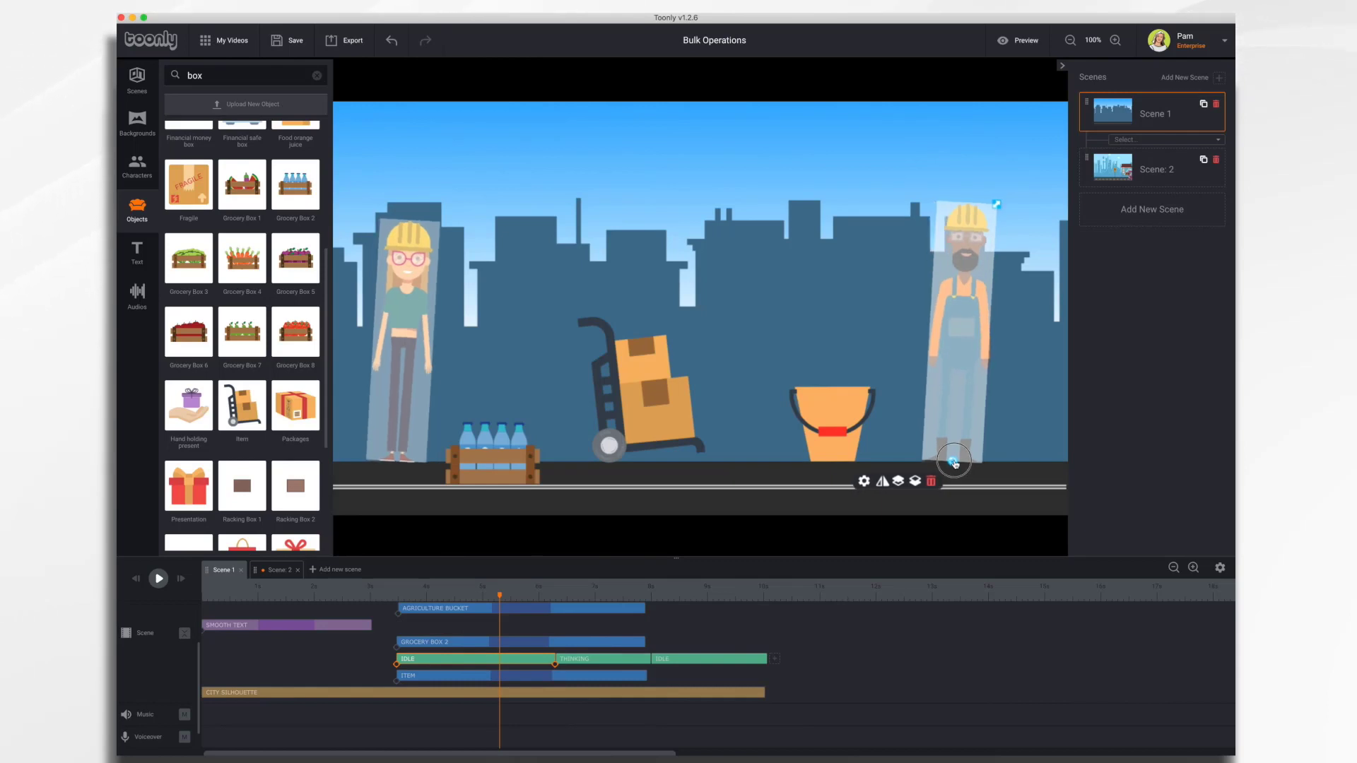
drag(963, 464, 961, 464)
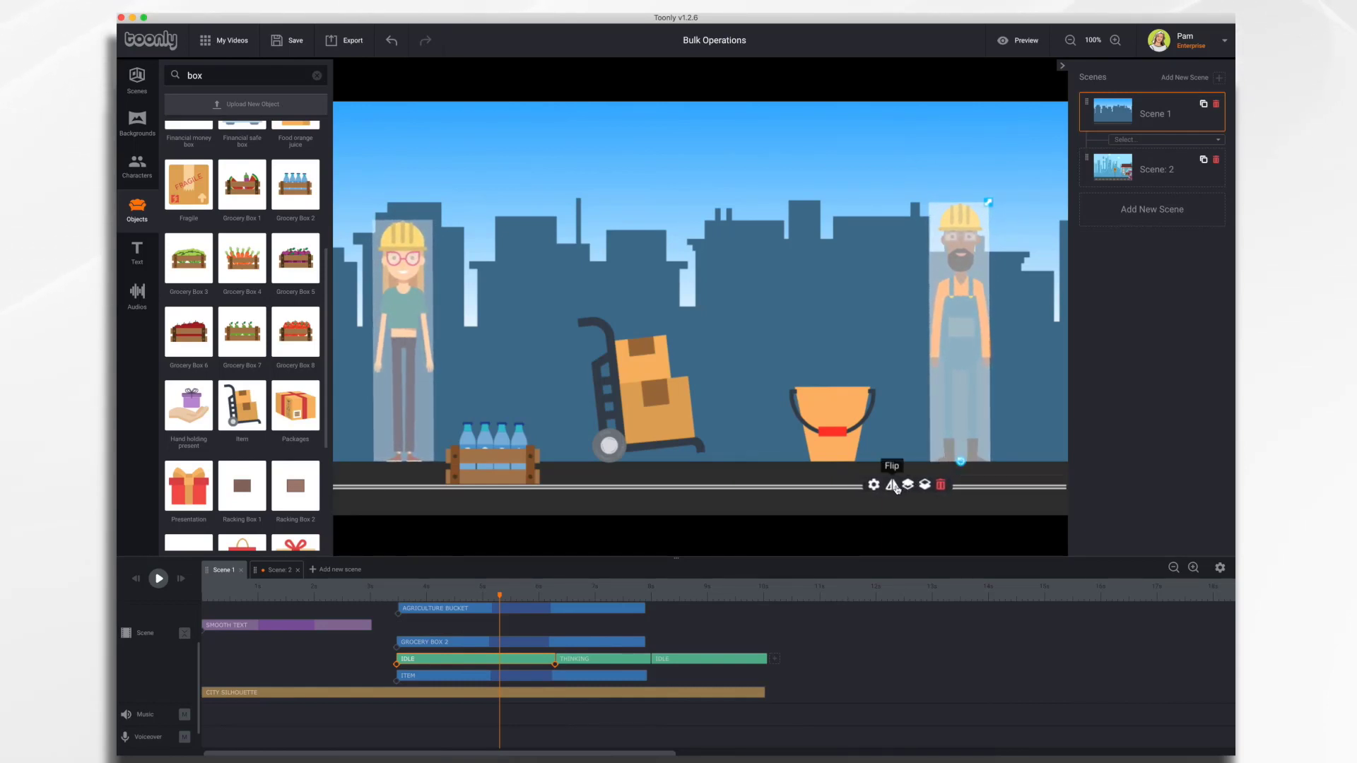
click(829, 354)
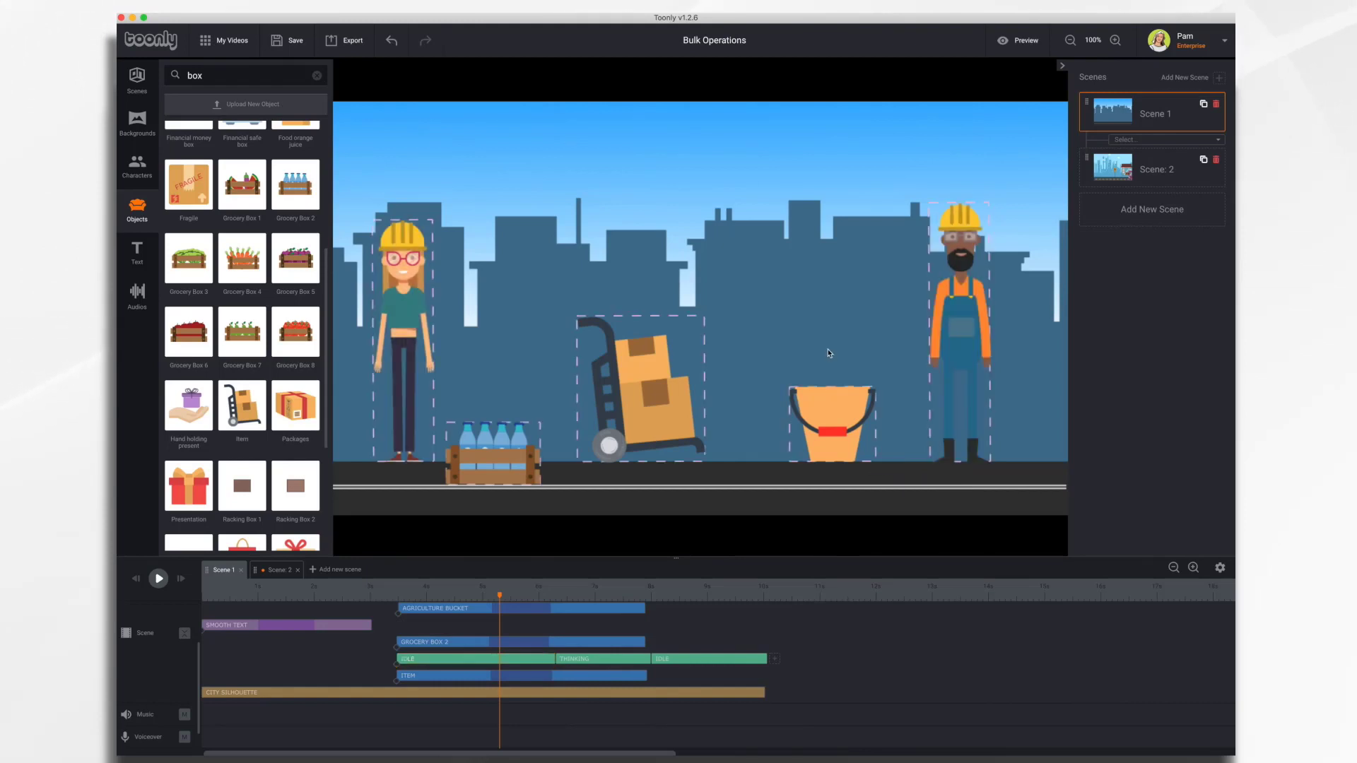
key(super+v)
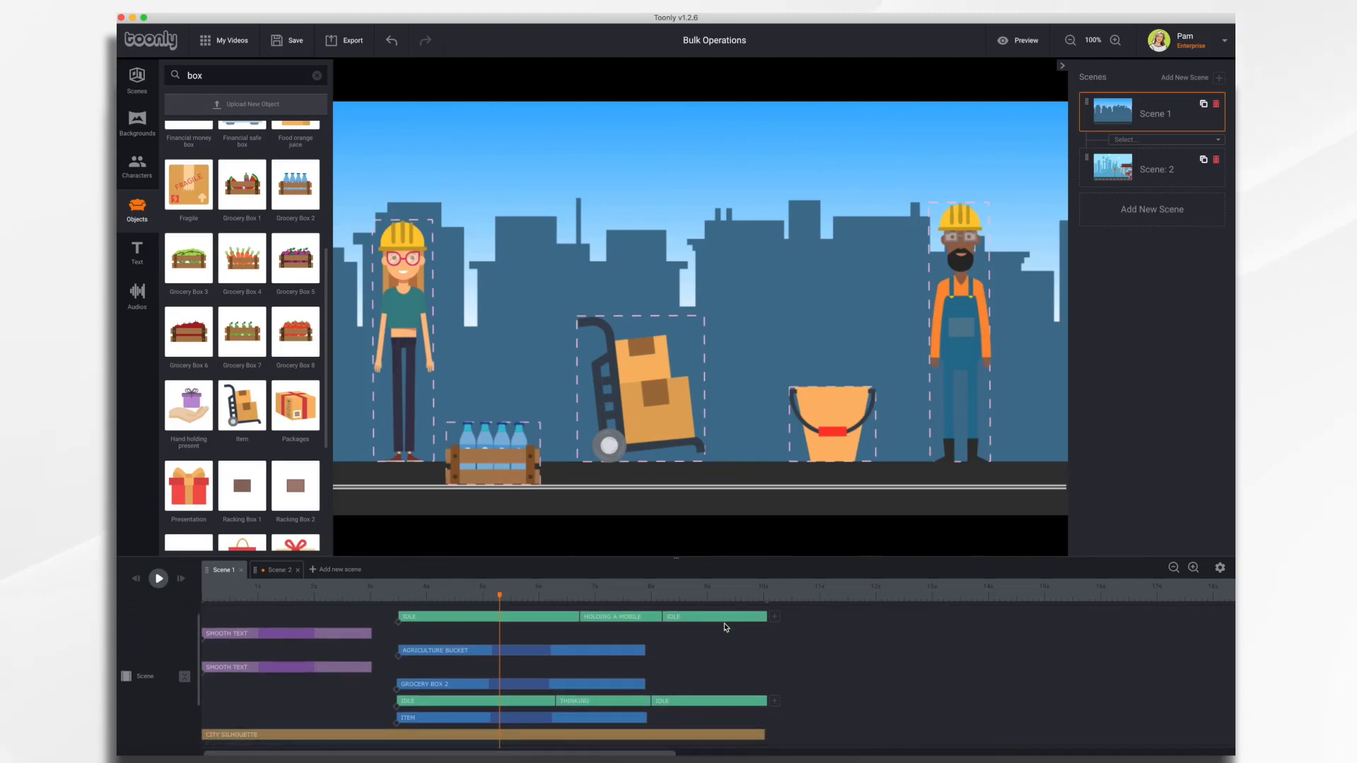
Step: Shift both IDLE clips plus AGRICULTURE BUCKET, GROCERY BOX 2 and ITEM clips earlier
scroll(725, 627, up, 1)
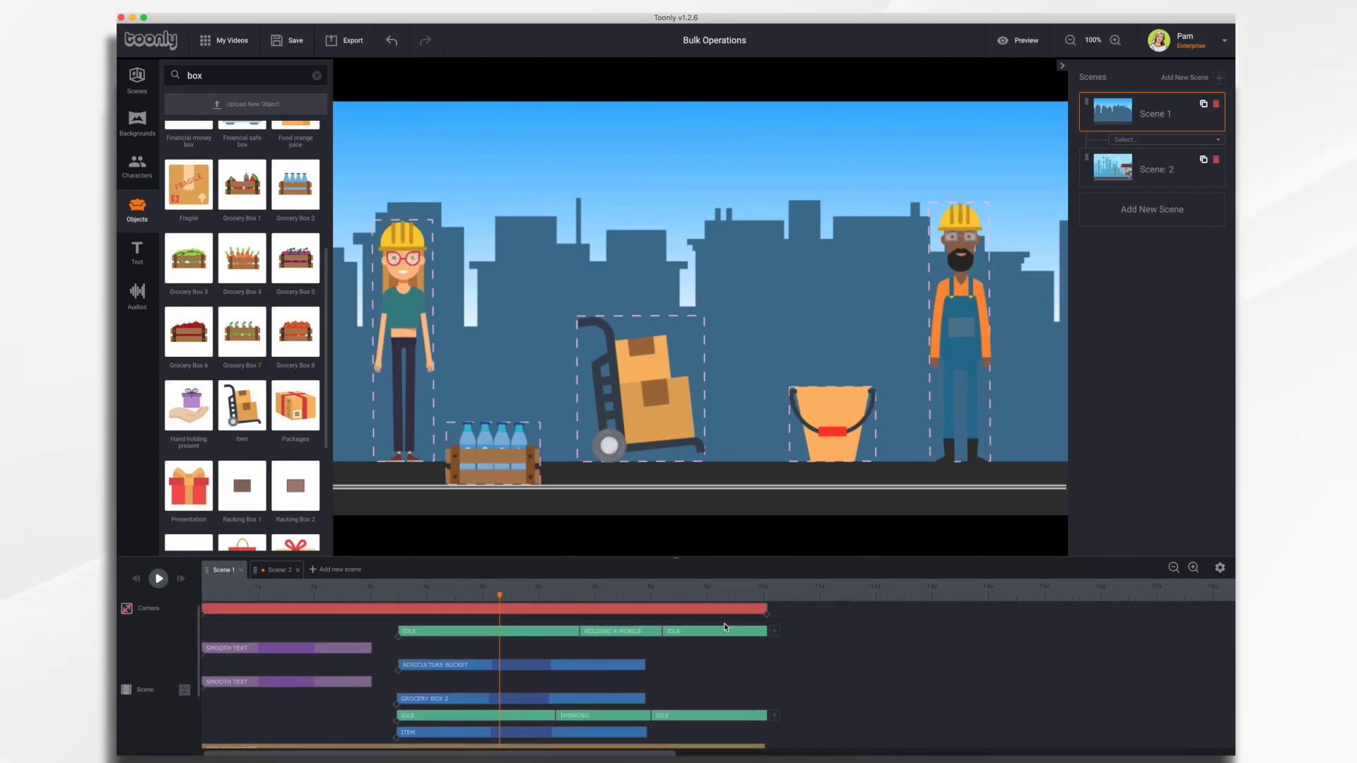
click(474, 634)
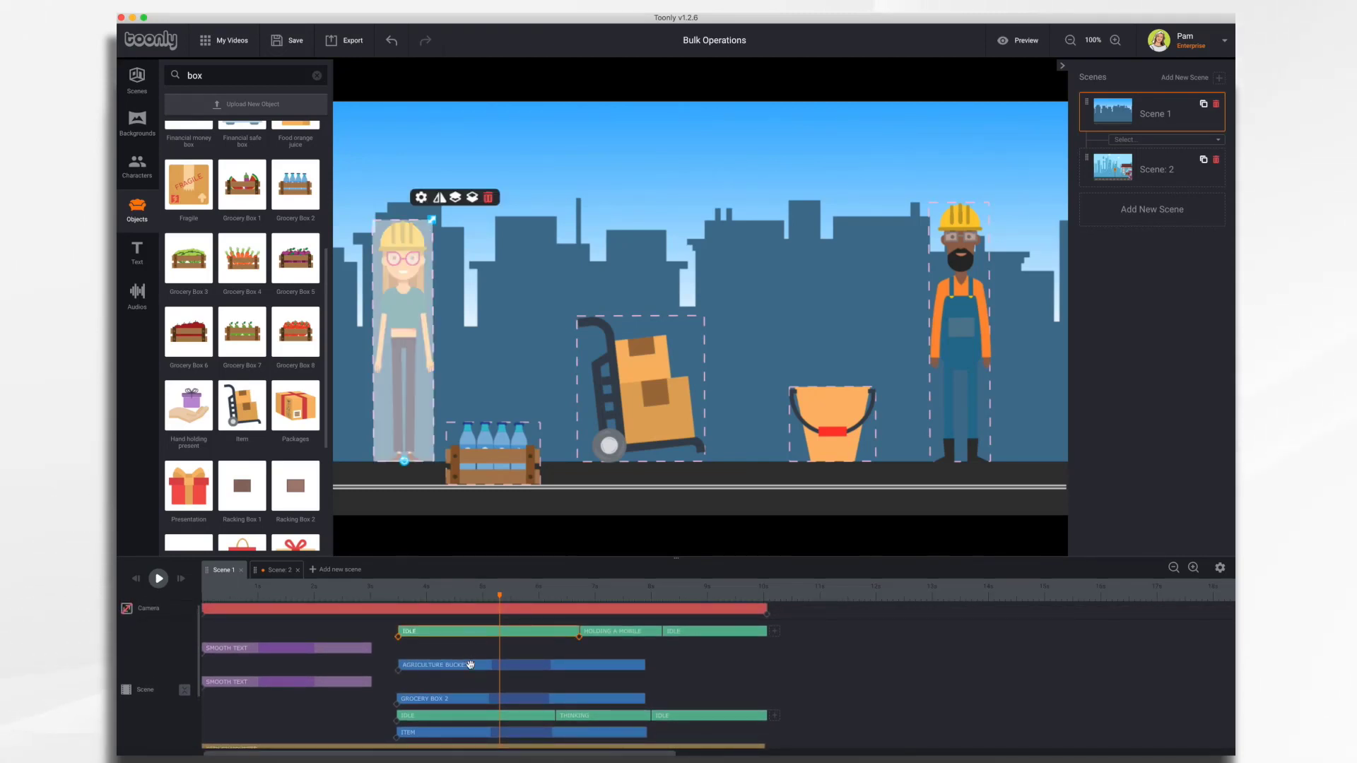
click(466, 715)
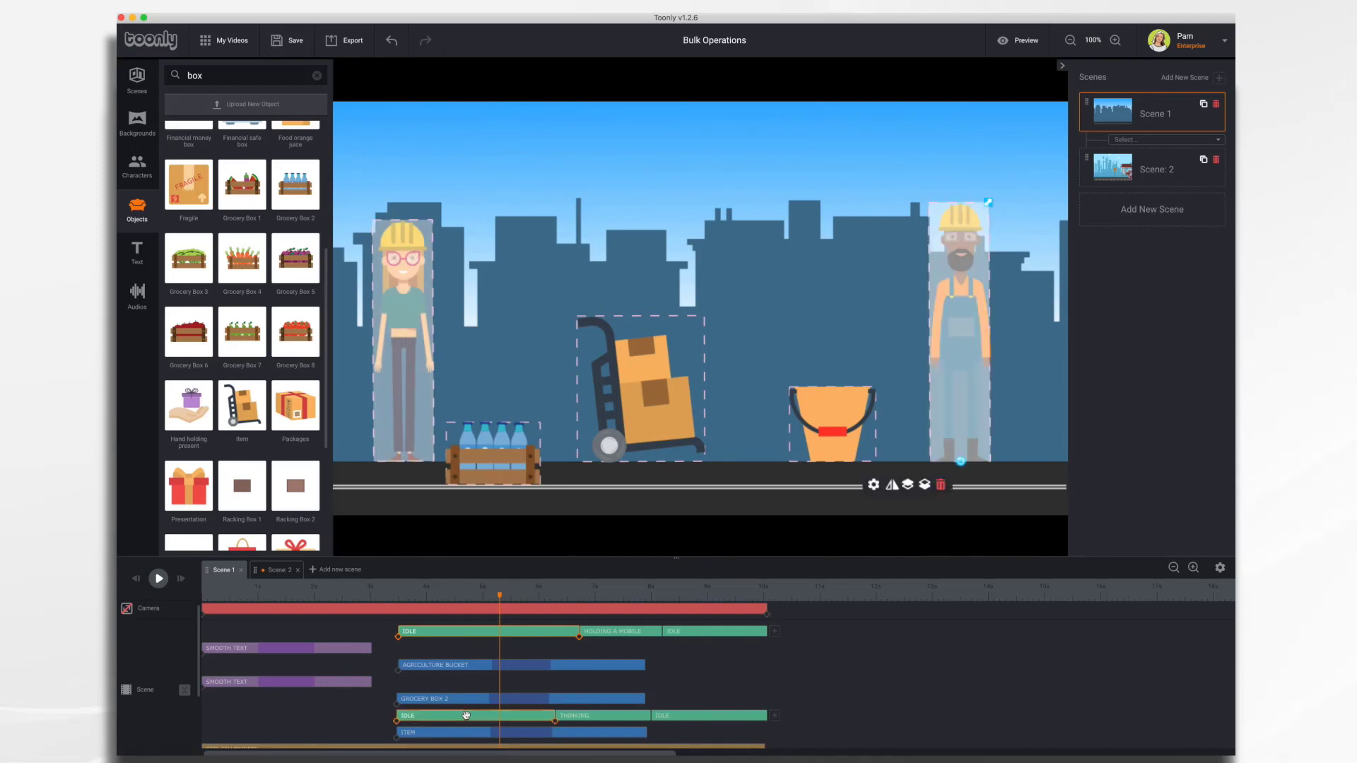
click(464, 666)
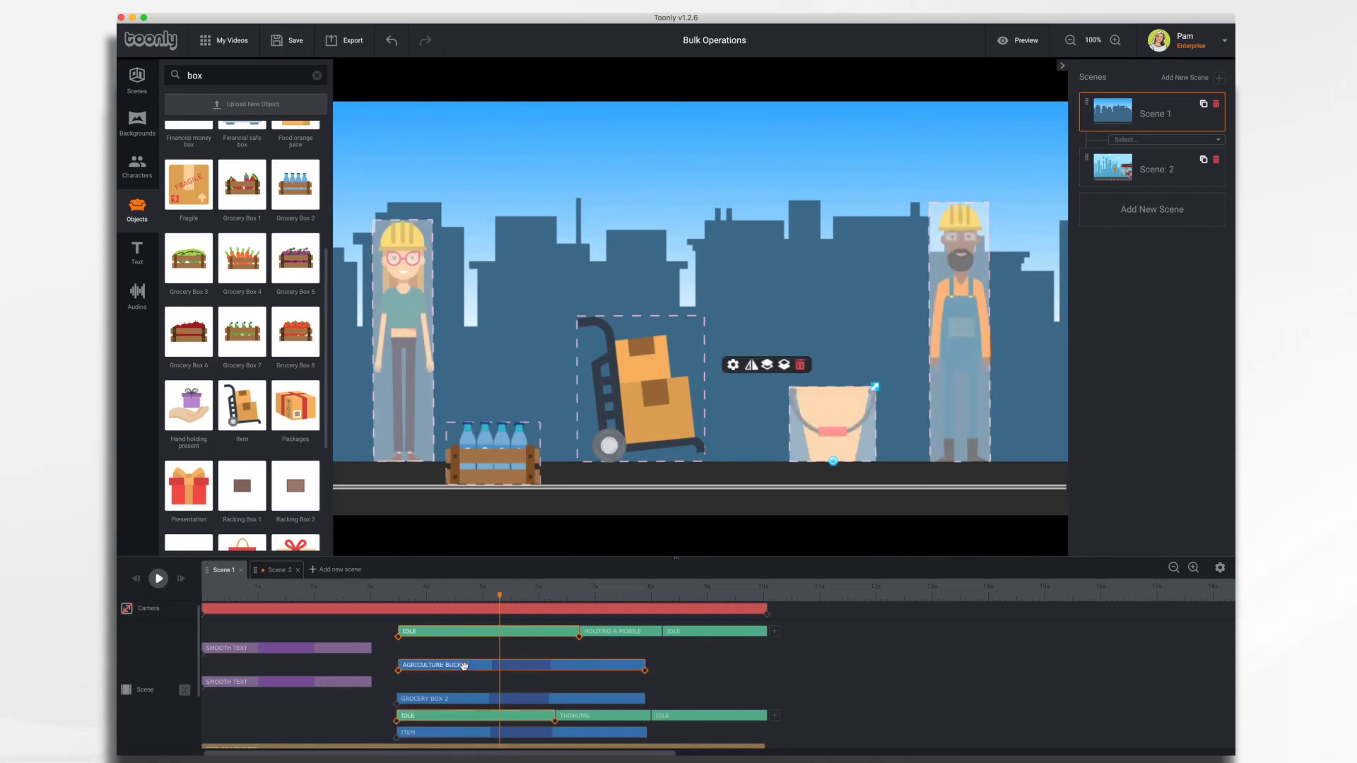
click(463, 699)
click(460, 734)
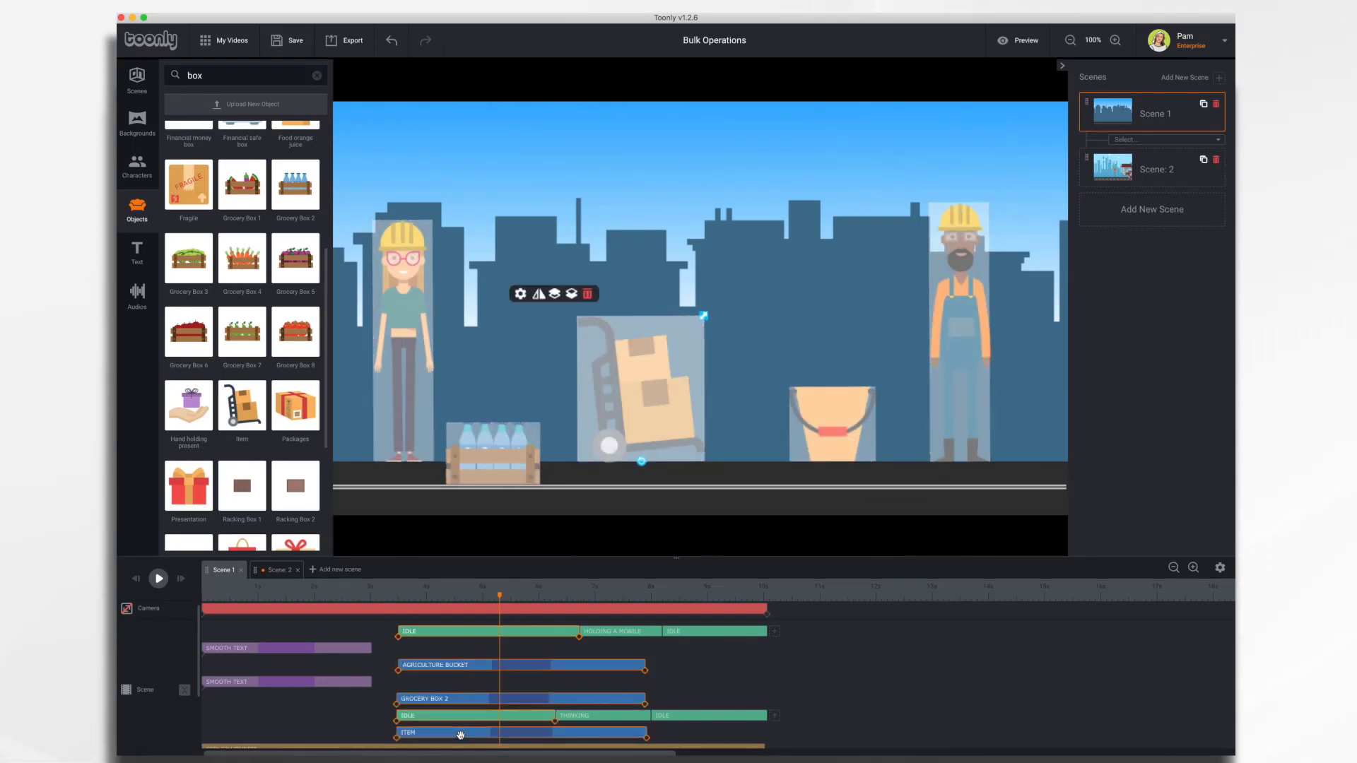
drag(460, 735, 320, 715)
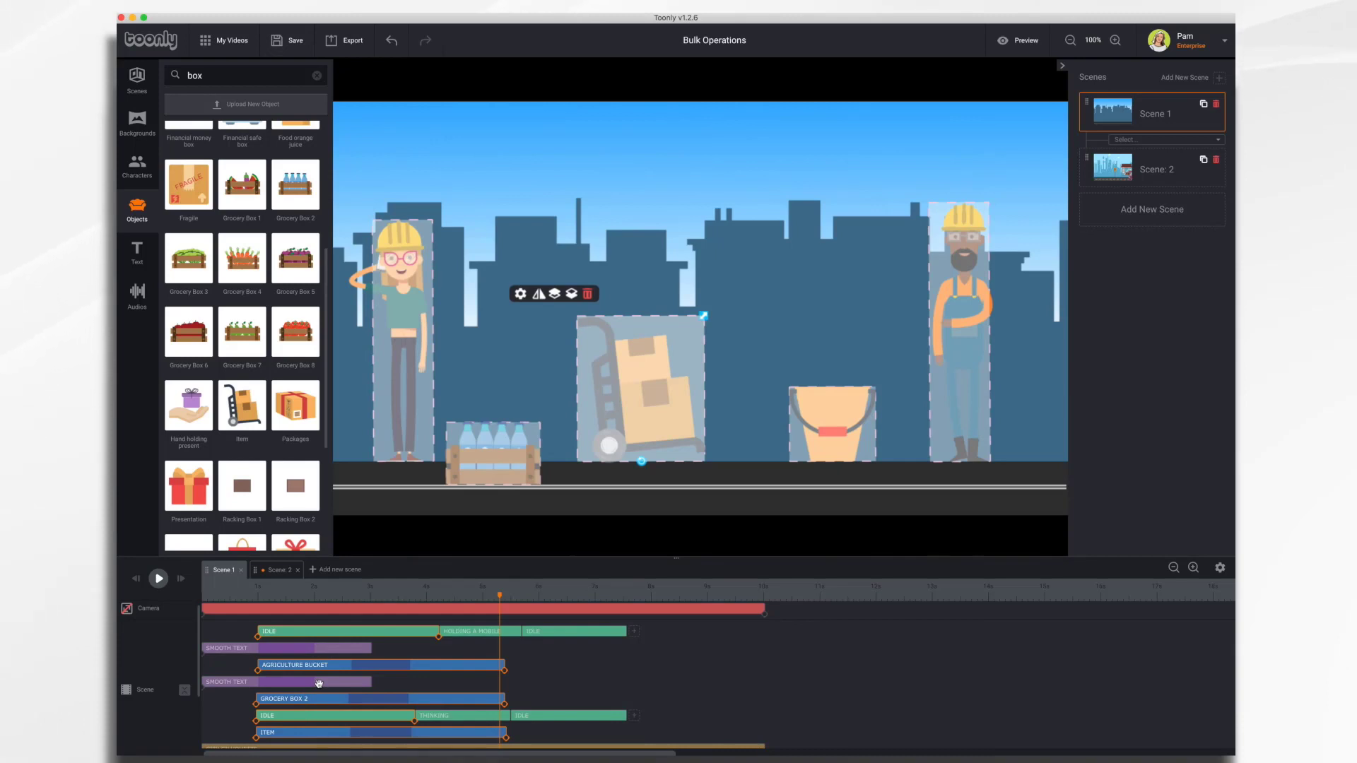
Step: Extend both workers' final IDLE clips plus the ITEM, GROCERY BOX 2 and AGRICULTURE BUCKET clips to end later
scroll(319, 684, up, 1)
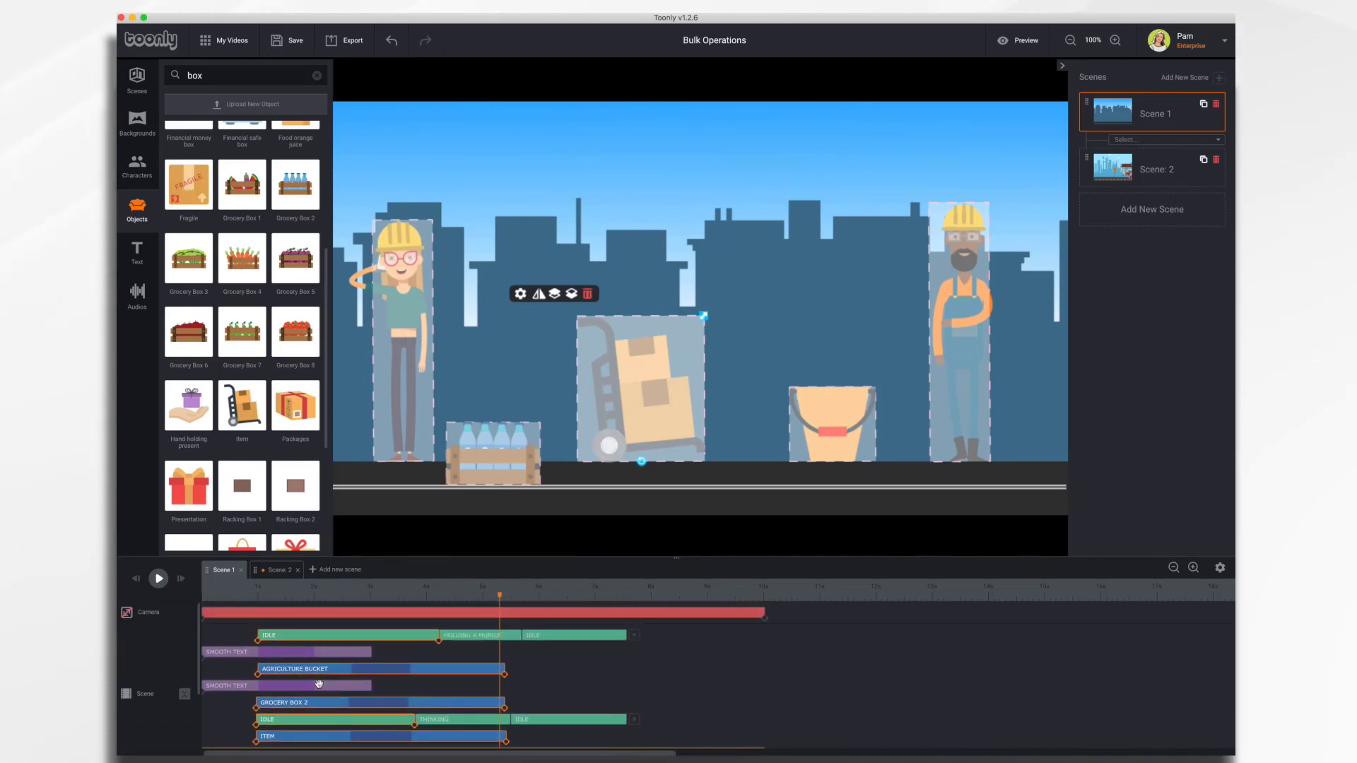
click(595, 636)
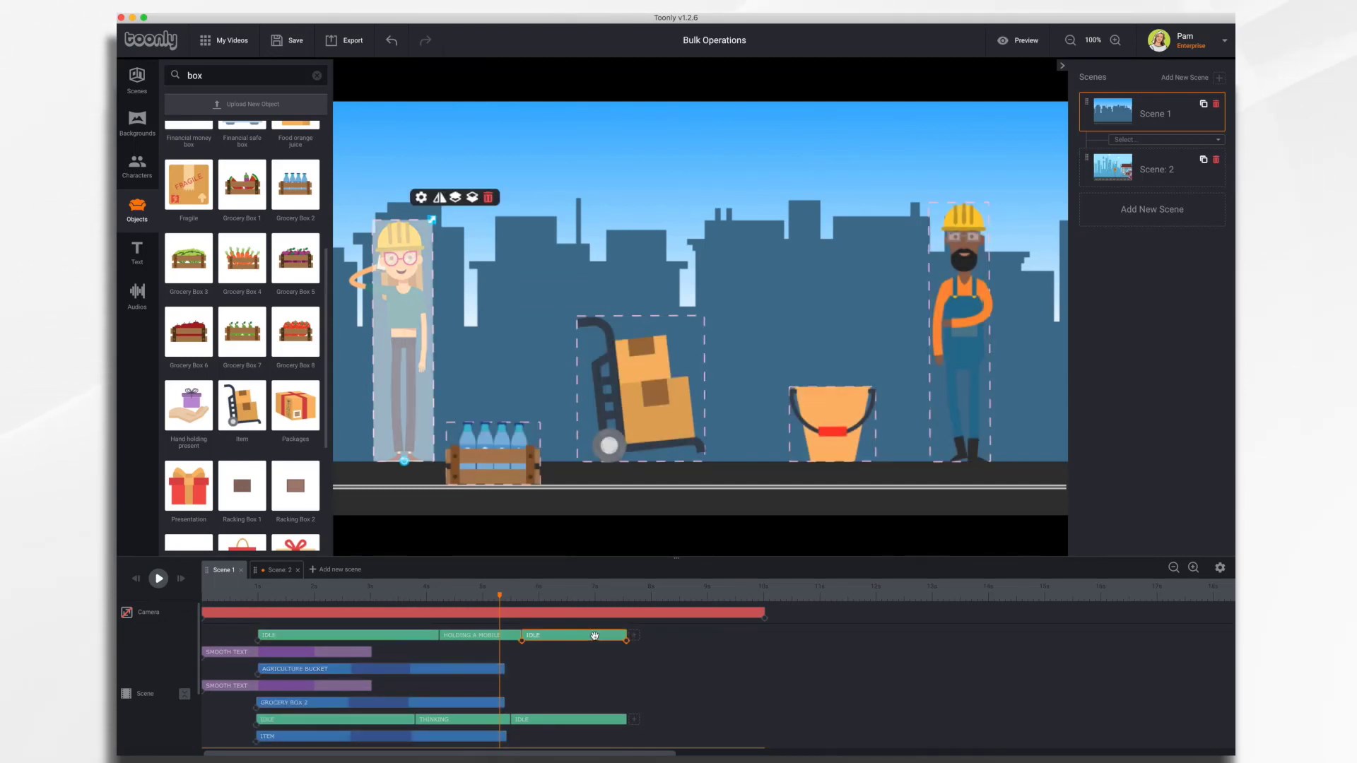
click(602, 720)
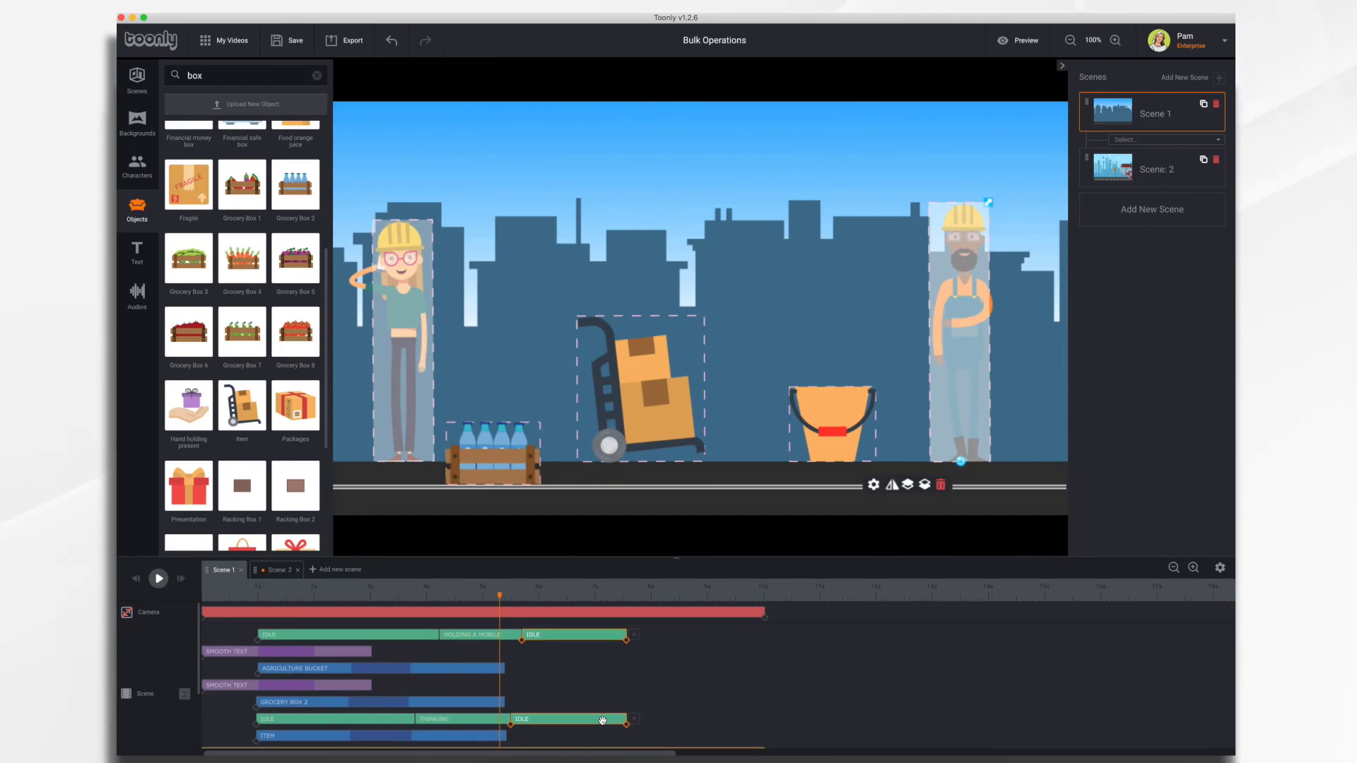
scroll(630, 699, down, 1)
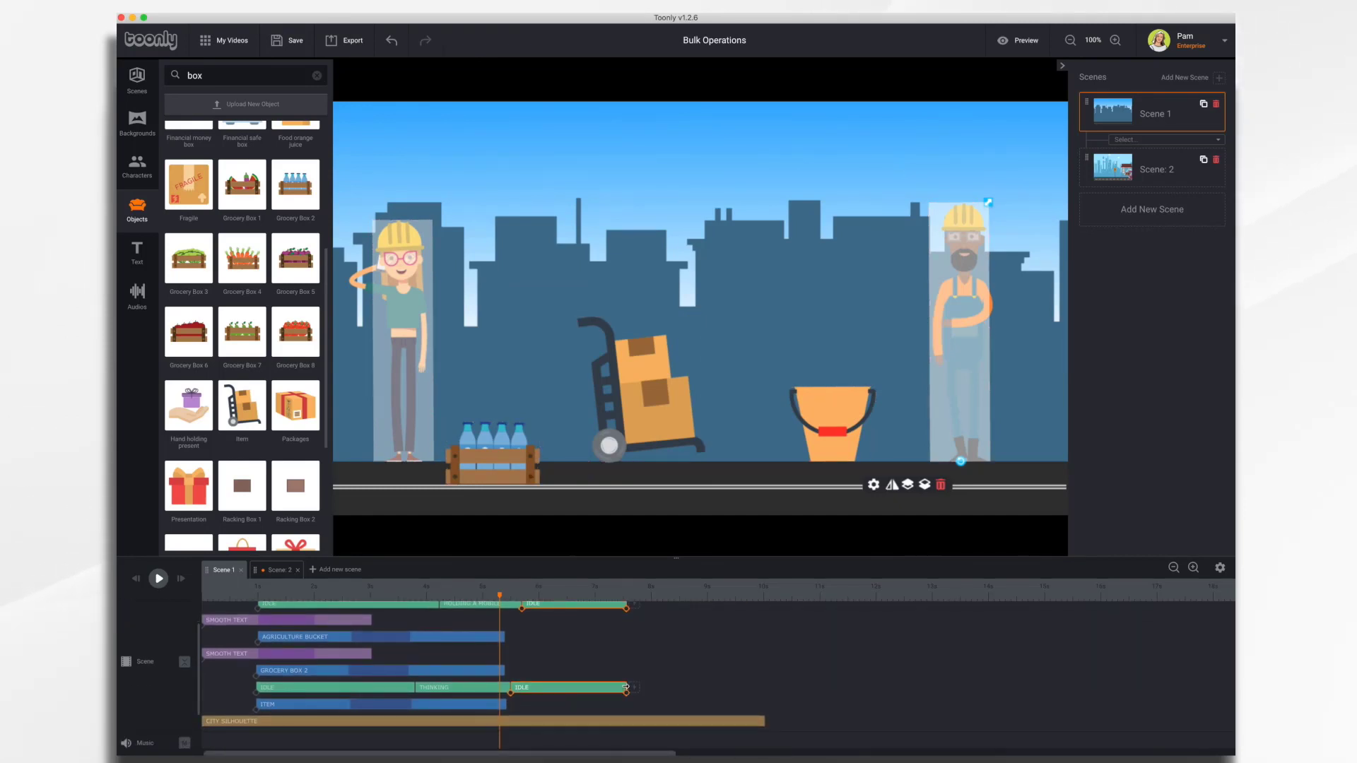
click(485, 705)
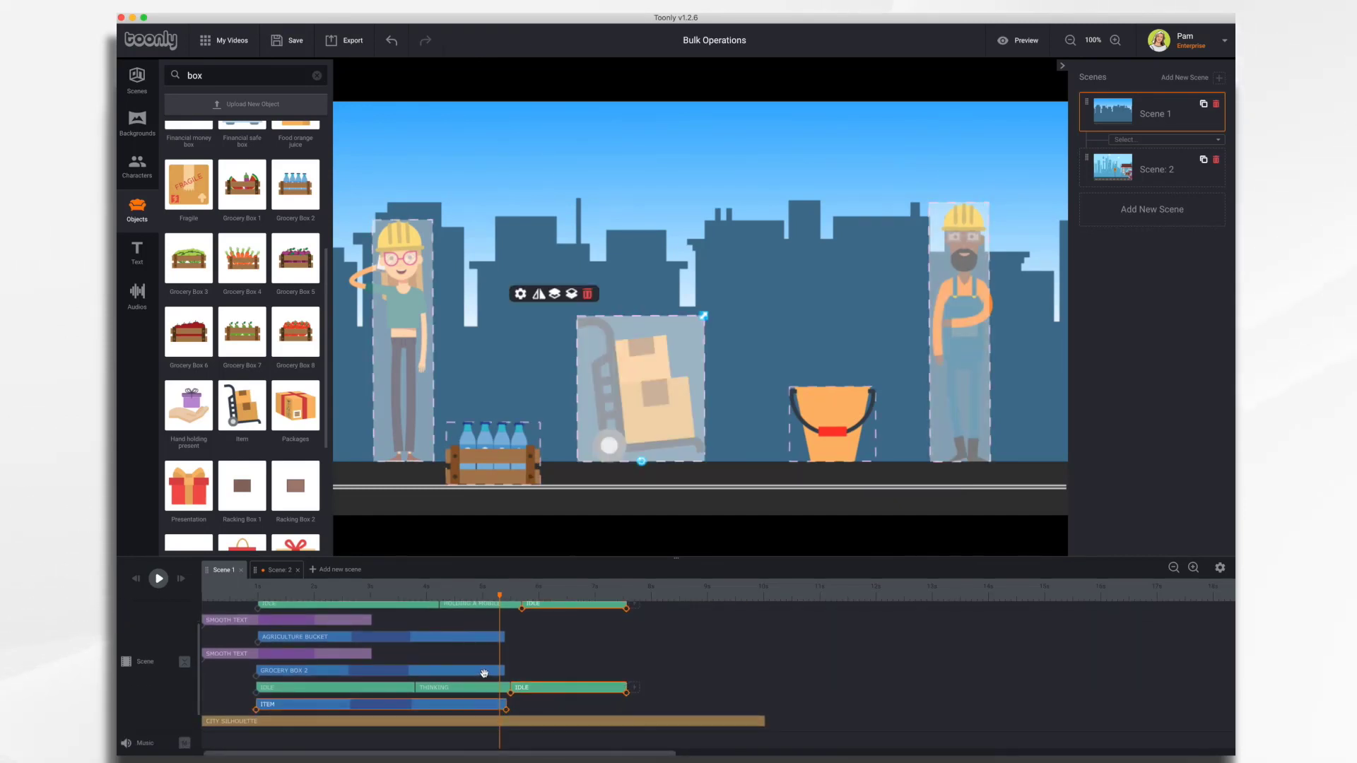
click(484, 671)
click(463, 640)
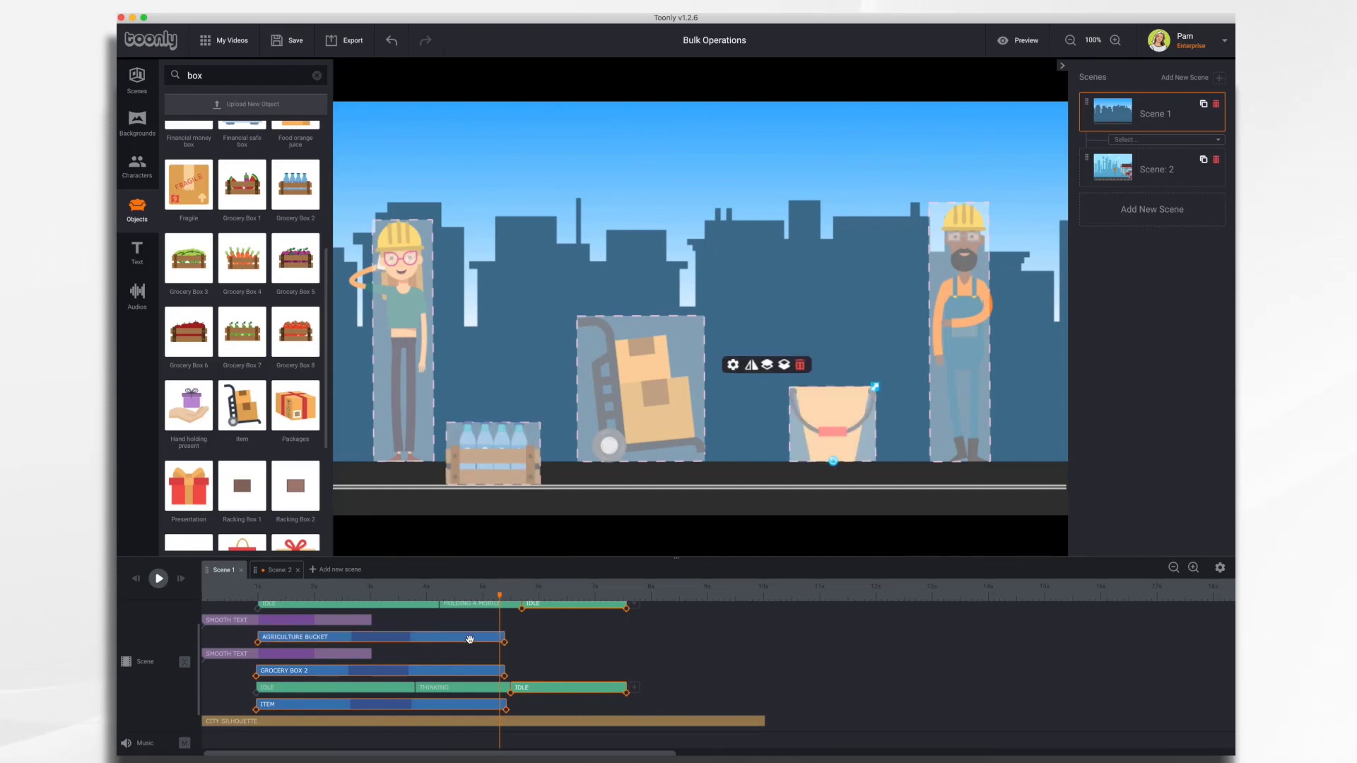
scroll(470, 639, up, 1)
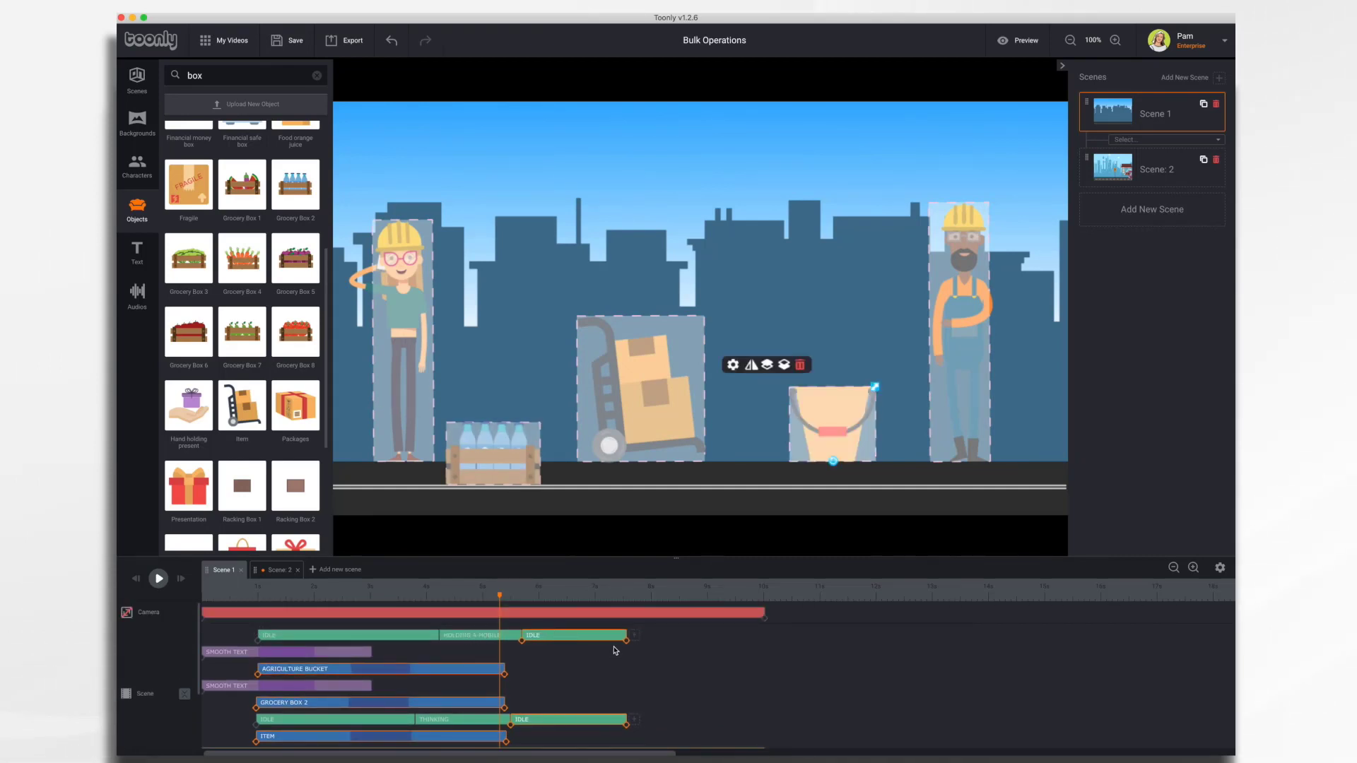
drag(626, 635, 761, 634)
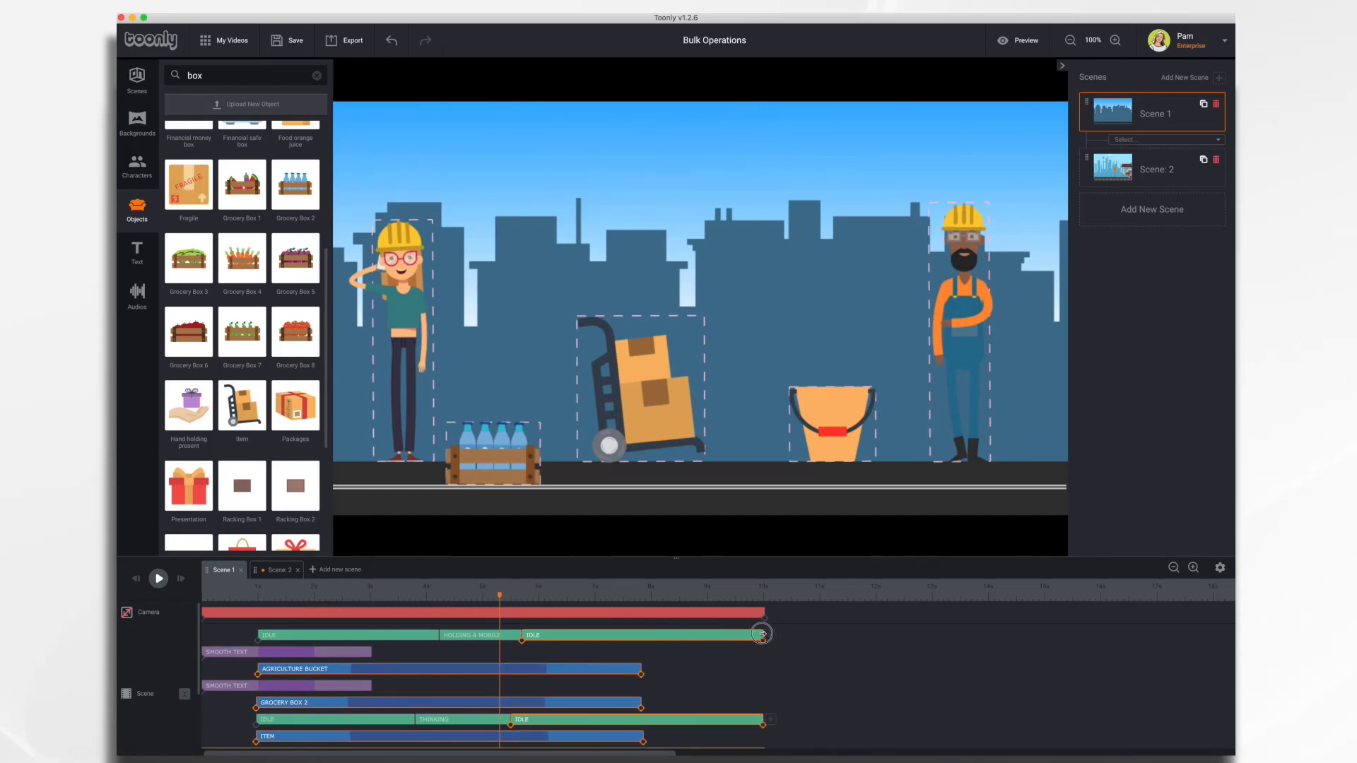